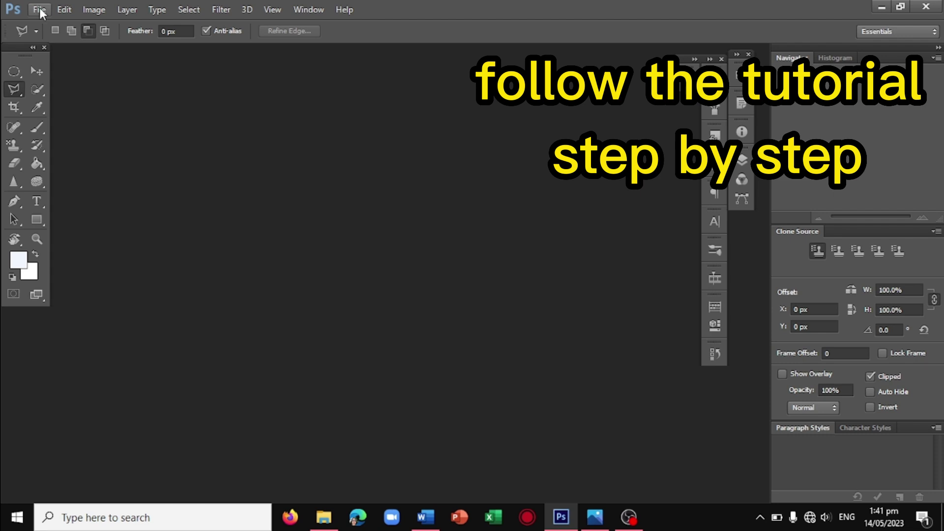
# Create a new document in inches: width 2, height 2, resolution 200, transparent background.
pyautogui.click(41, 10)
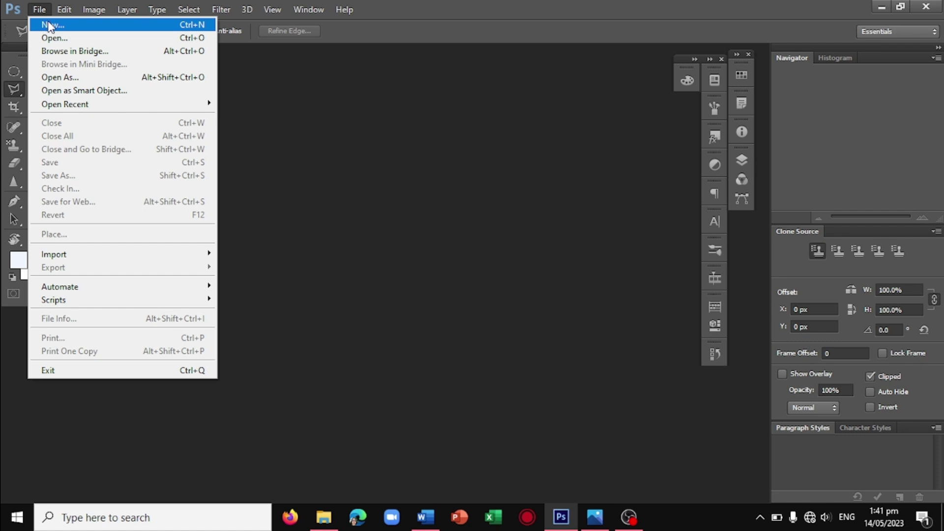
pyautogui.click(60, 27)
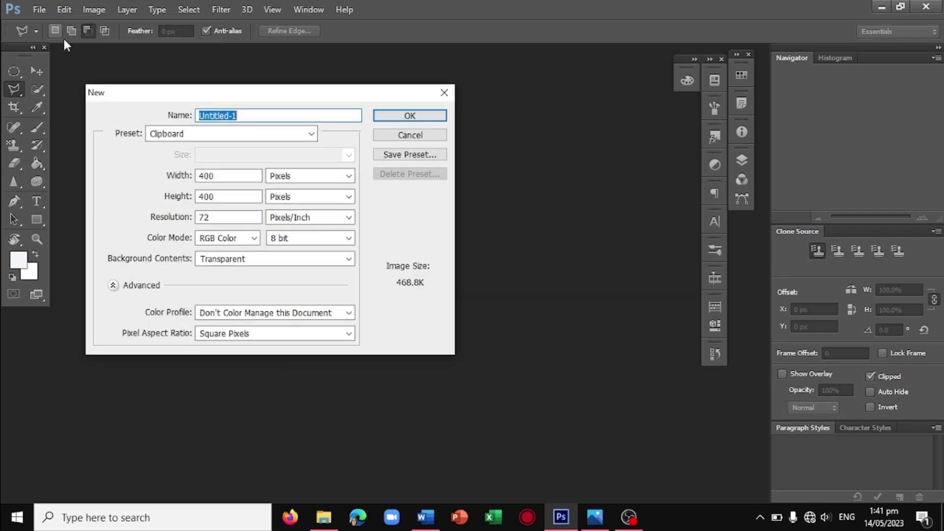
pyautogui.click(348, 176)
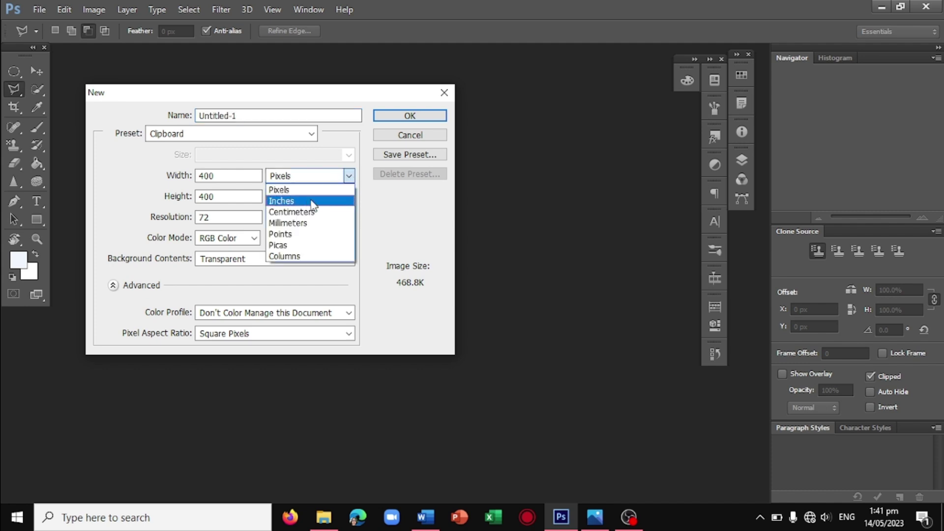
pyautogui.click(295, 200)
pyautogui.click(237, 176)
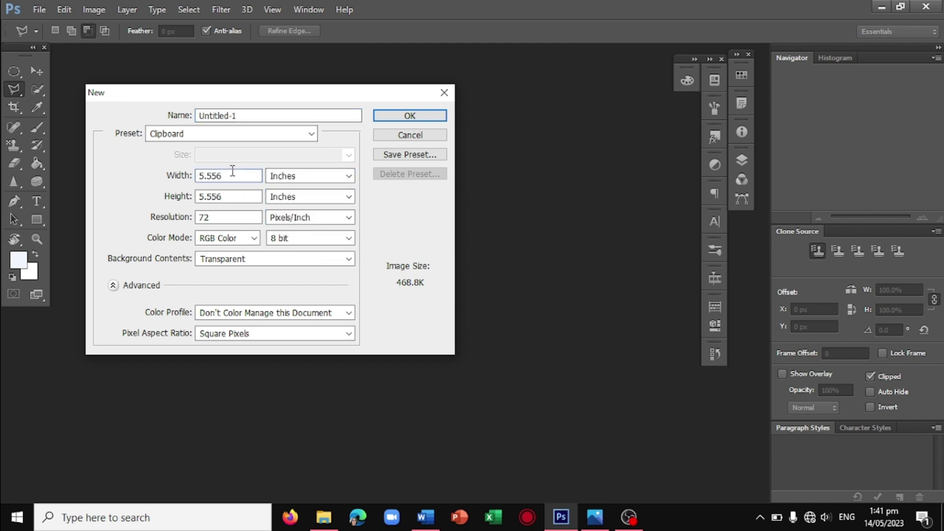
pyautogui.press('BackSpace')
pyautogui.press('BackSpace')
pyautogui.press('BackSpace')
pyautogui.press('BackSpace')
pyautogui.write('2')
pyautogui.click(232, 196)
pyautogui.press('BackSpace')
pyautogui.press('BackSpace')
pyautogui.press('BackSpace')
pyautogui.write('2')
pyautogui.click(236, 218)
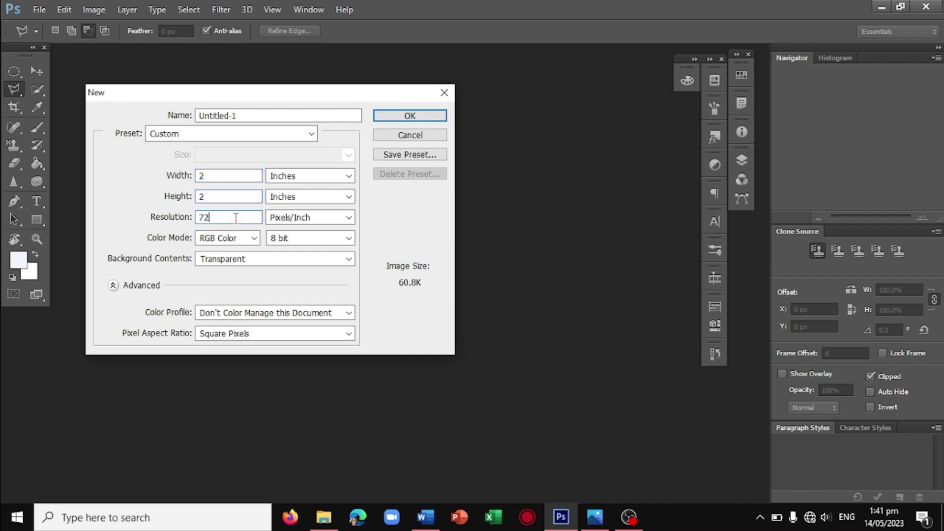
pyautogui.press('BackSpace')
pyautogui.press('BackSpace')
pyautogui.write('2')
pyautogui.write('00')
pyautogui.click(410, 116)
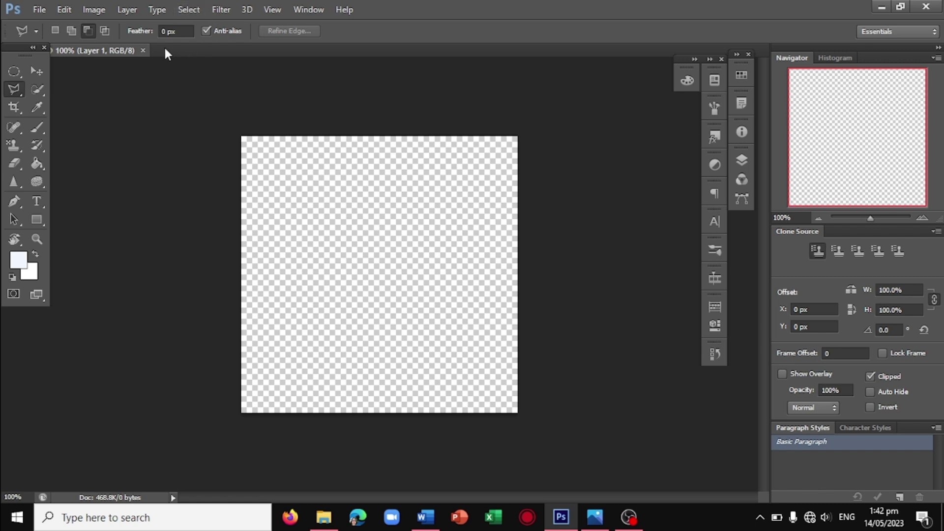
# Open IMG_20230514_124621.jpg from the desktop in Photos and copy it to the clipboard.
pyautogui.click(881, 6)
pyautogui.click(339, 229)
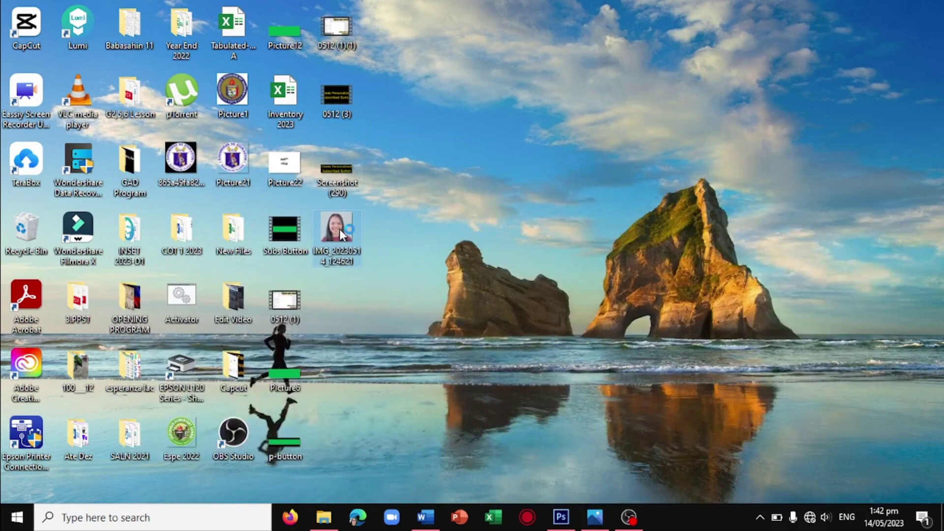
pyautogui.doubleClick(333, 238)
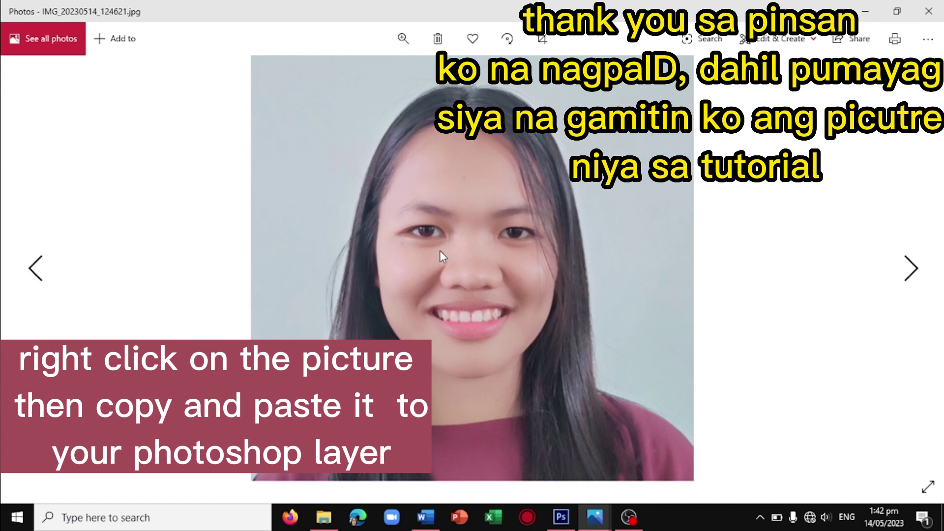
pyautogui.rightClick(445, 214)
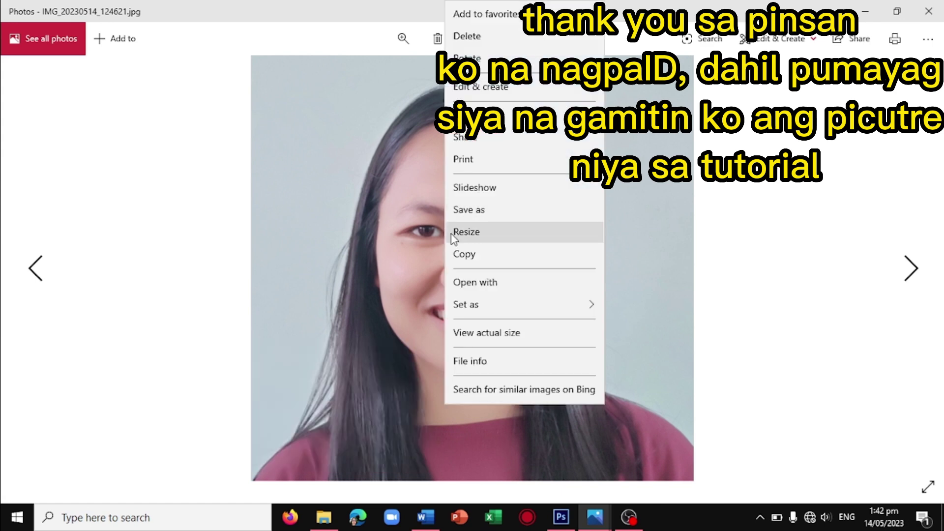
pyautogui.click(466, 256)
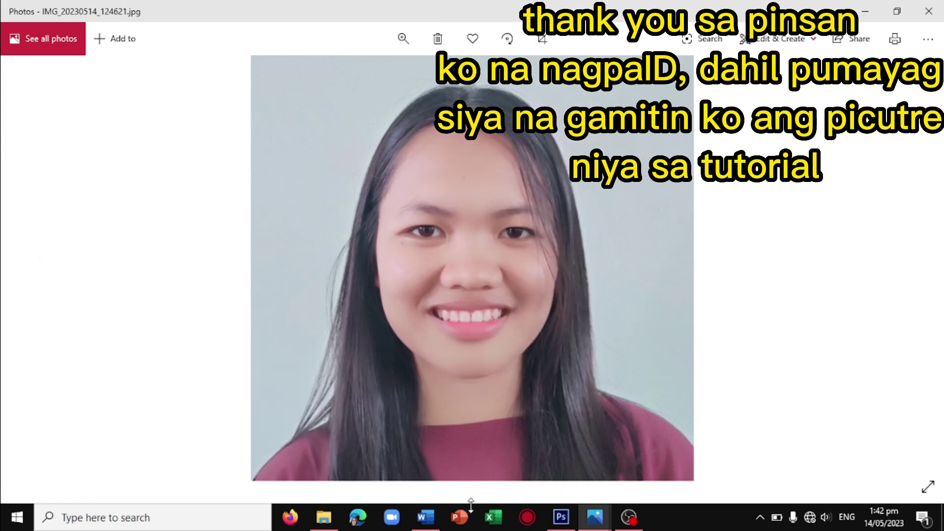
pyautogui.moveTo(629, 517)
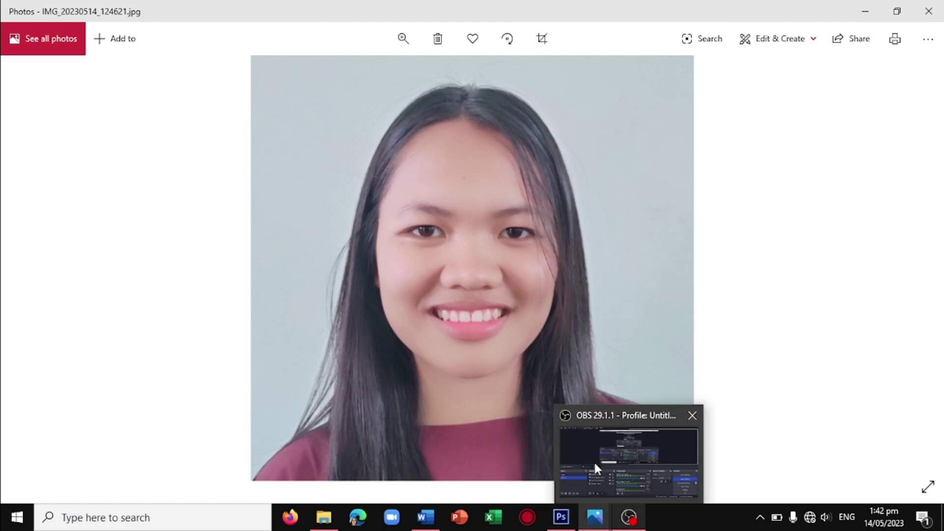
pyautogui.click(561, 516)
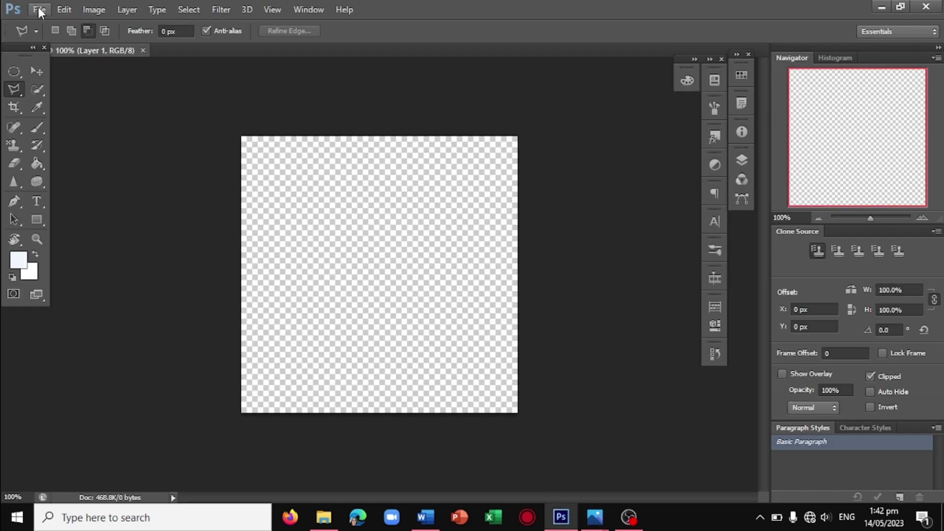
# Paste the portrait, then scale and reposition it to fill the 2 × 2 inch canvas and apply.
pyautogui.click(47, 22)
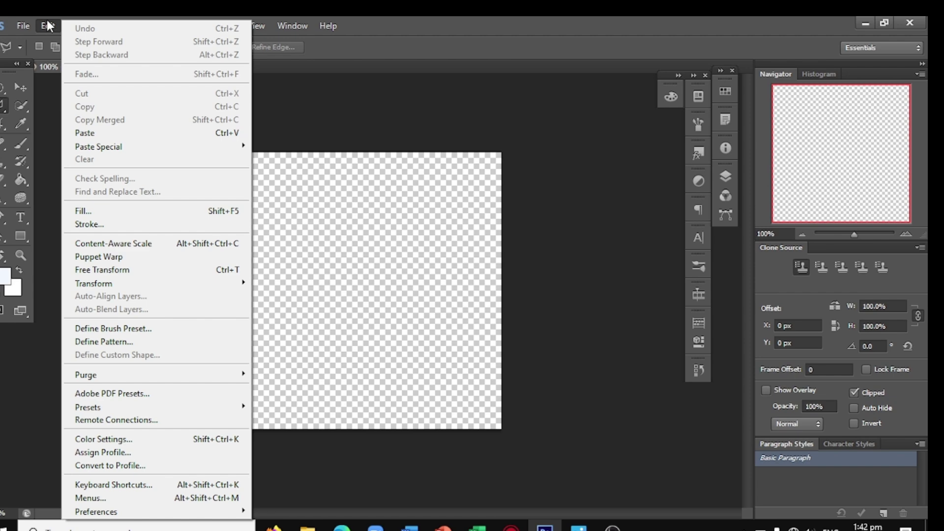
pyautogui.click(80, 123)
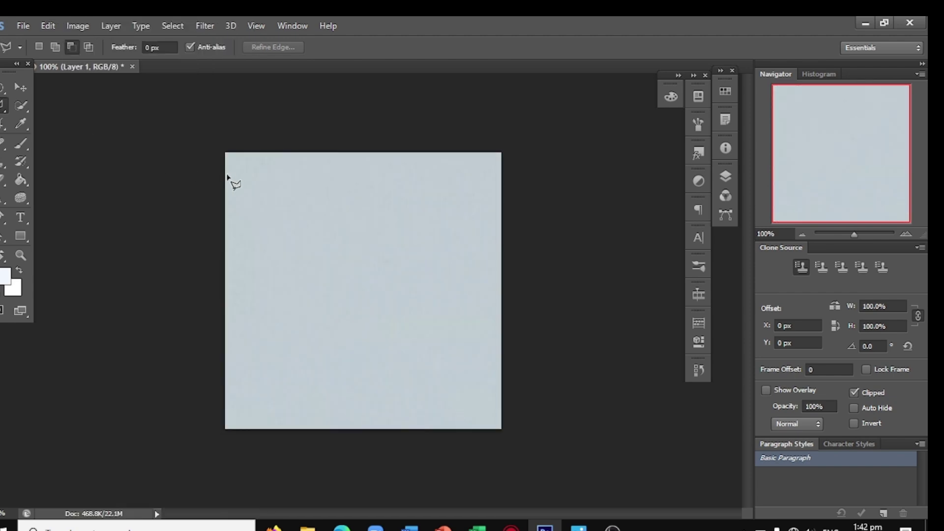
pyautogui.click(20, 87)
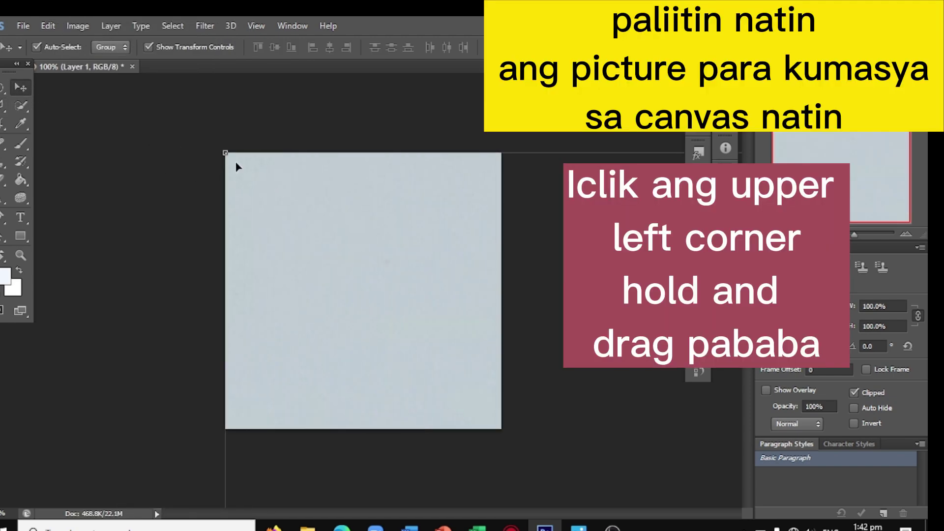
pyautogui.moveTo(224, 153)
pyautogui.mouseDown()
pyautogui.moveTo(275, 206)
pyautogui.moveTo(165, 128)
pyautogui.moveTo(467, 272)
pyautogui.moveTo(639, 391)
pyautogui.moveTo(134, 116)
pyautogui.moveTo(544, 343)
pyautogui.moveTo(586, 401)
pyautogui.moveTo(100, 104)
pyautogui.moveTo(402, 414)
pyautogui.mouseUp()
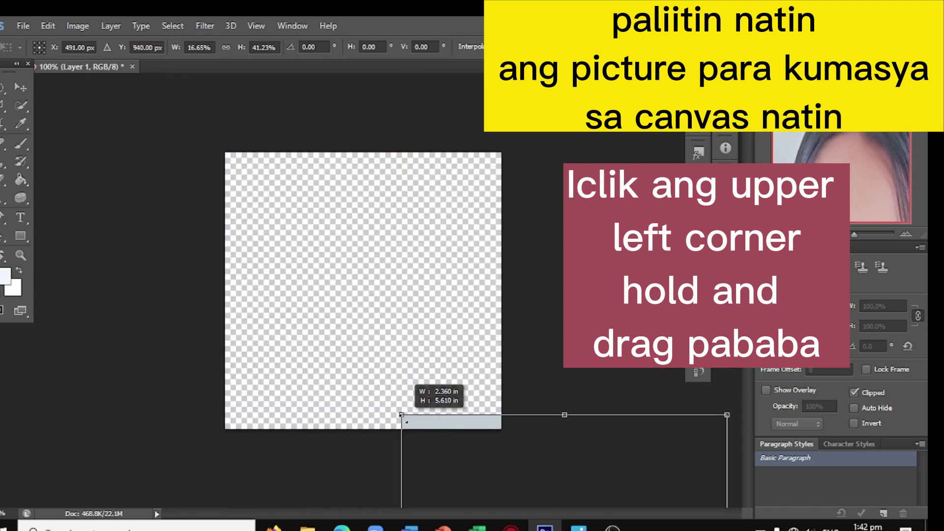
pyautogui.moveTo(471, 445)
pyautogui.mouseDown()
pyautogui.moveTo(270, 147)
pyautogui.moveTo(210, 139)
pyautogui.mouseUp()
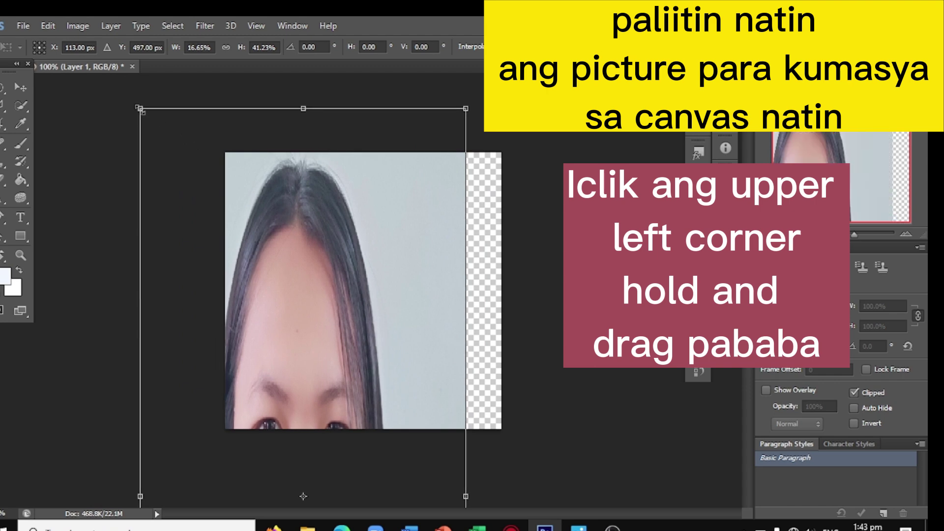
pyautogui.moveTo(142, 111)
pyautogui.mouseDown()
pyautogui.moveTo(190, 468)
pyautogui.moveTo(156, 27)
pyautogui.moveTo(182, 147)
pyautogui.mouseUp()
pyautogui.moveTo(445, 114)
pyautogui.mouseDown()
pyautogui.moveTo(420, 154)
pyautogui.moveTo(402, 271)
pyautogui.moveTo(363, 341)
pyautogui.moveTo(329, 370)
pyautogui.moveTo(365, 327)
pyautogui.moveTo(379, 152)
pyautogui.mouseUp()
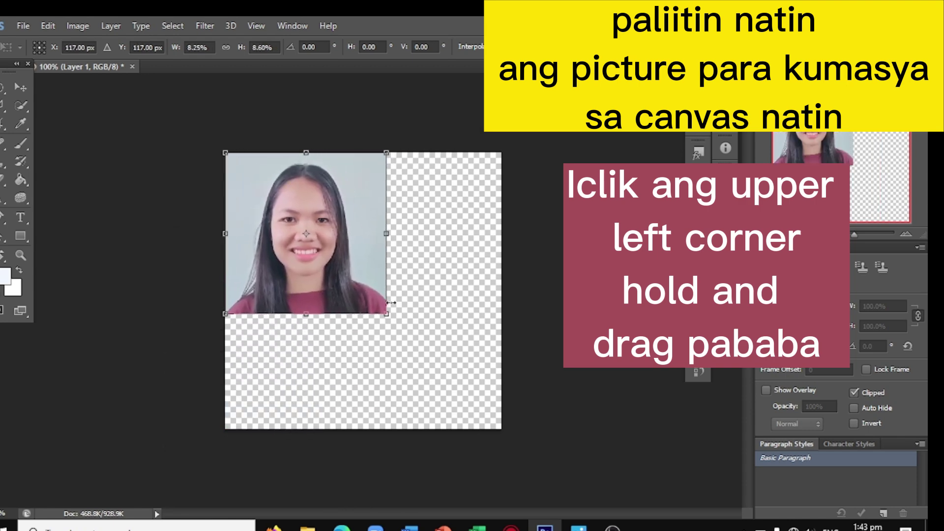
pyautogui.moveTo(386, 315)
pyautogui.mouseDown()
pyautogui.moveTo(487, 382)
pyautogui.moveTo(501, 429)
pyautogui.mouseUp()
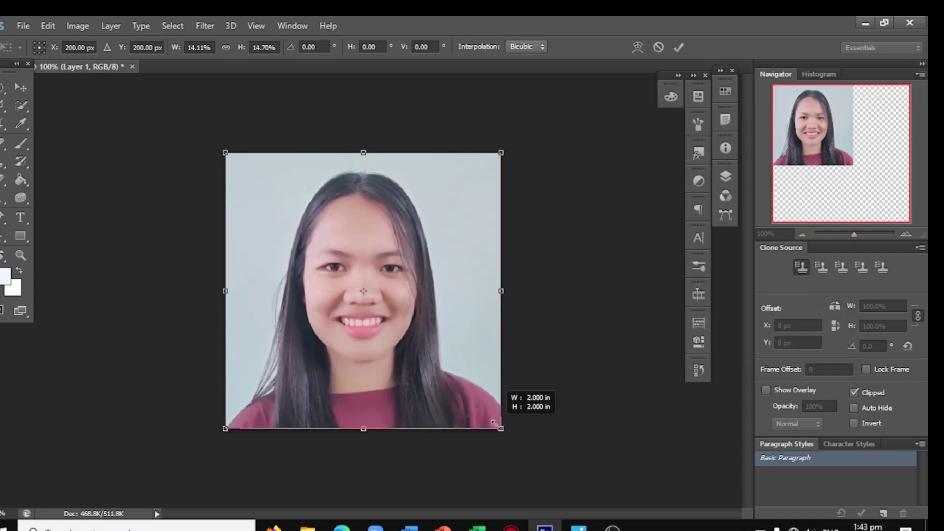
pyautogui.click(20, 94)
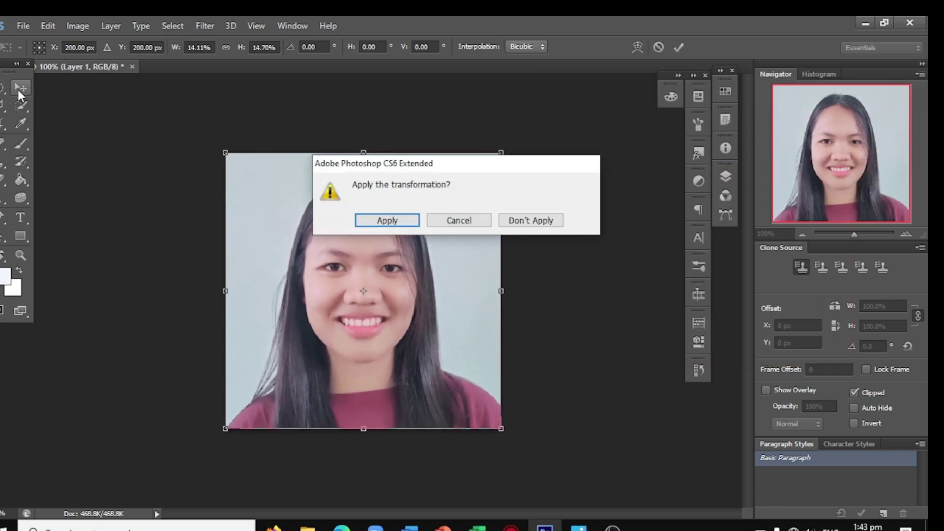
pyautogui.click(377, 220)
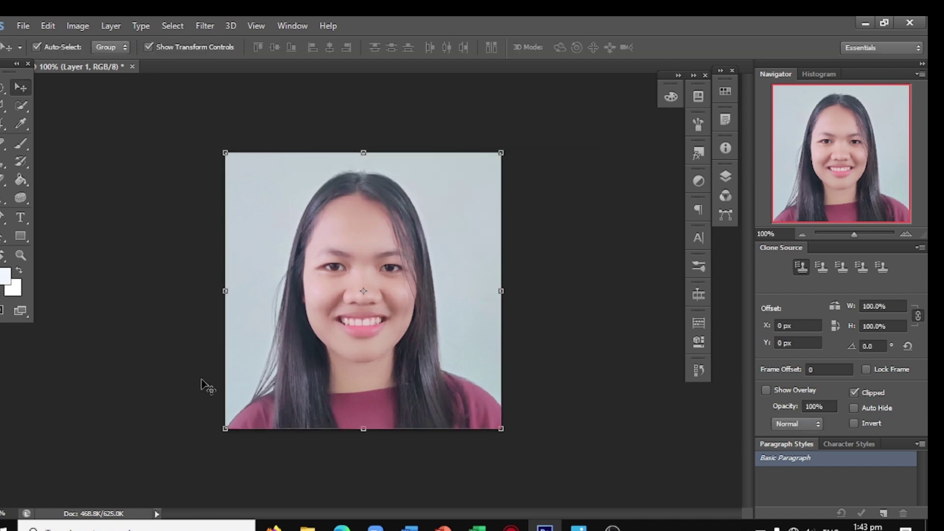
# Trace a Polygonal Lasso selection around the woman's head, hair and shoulders.
pyautogui.click(2, 113)
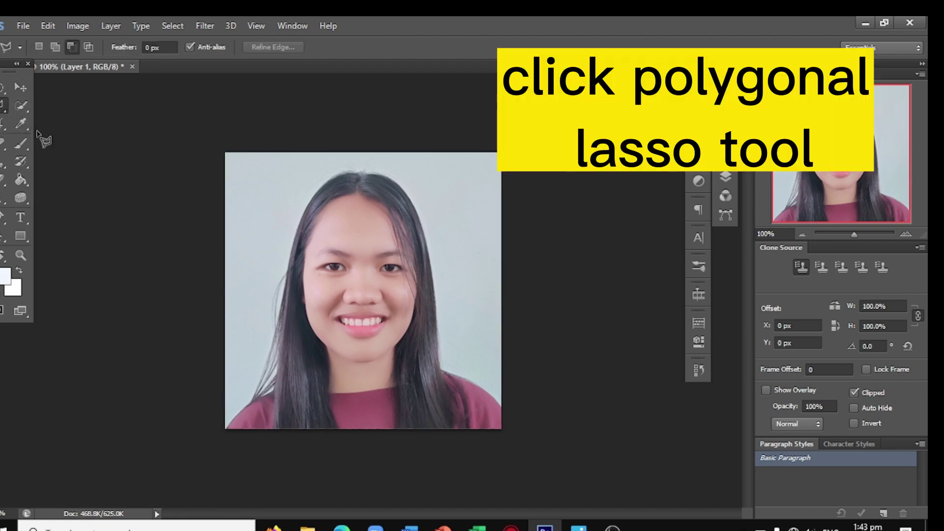
pyautogui.rightClick(5, 110)
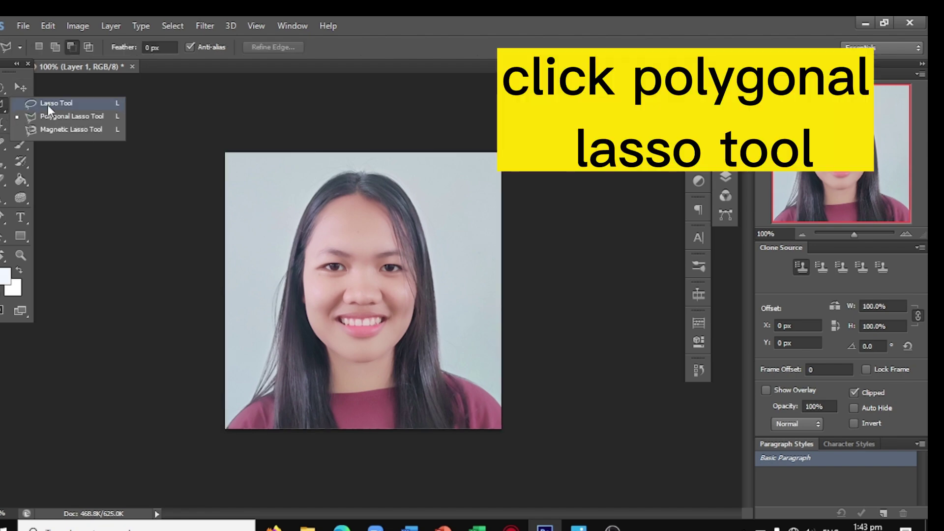
pyautogui.click(79, 116)
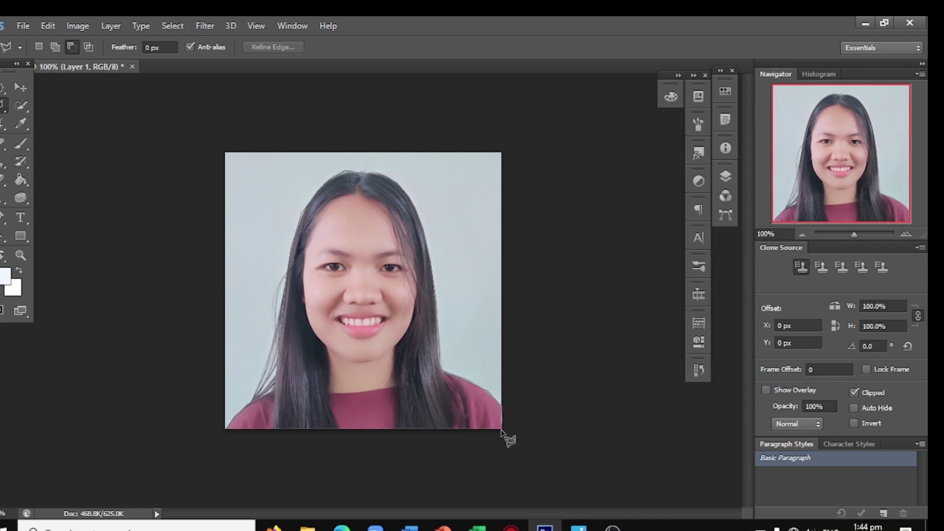
pyautogui.click(226, 431)
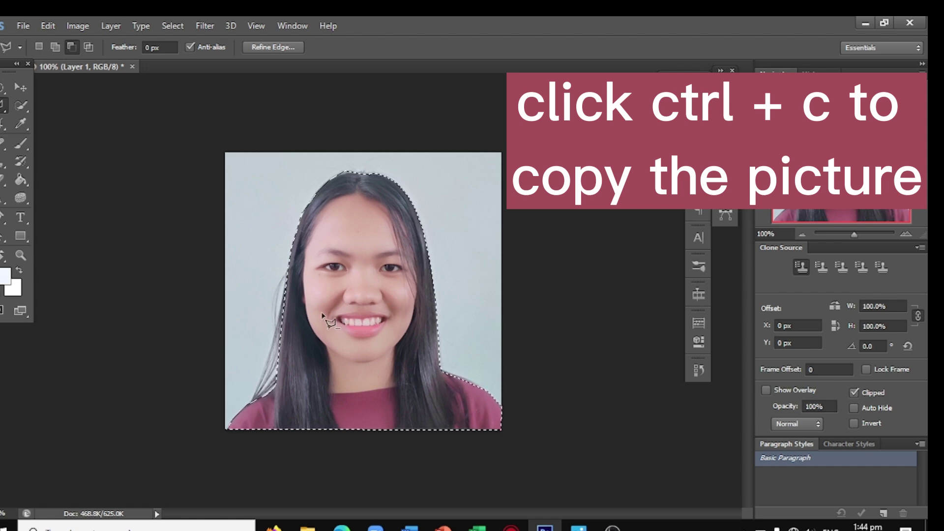
# Make a new transparent document, width 2 and height 2 inches, and paste the cutout with Ctrl+V.
pyautogui.click(19, 27)
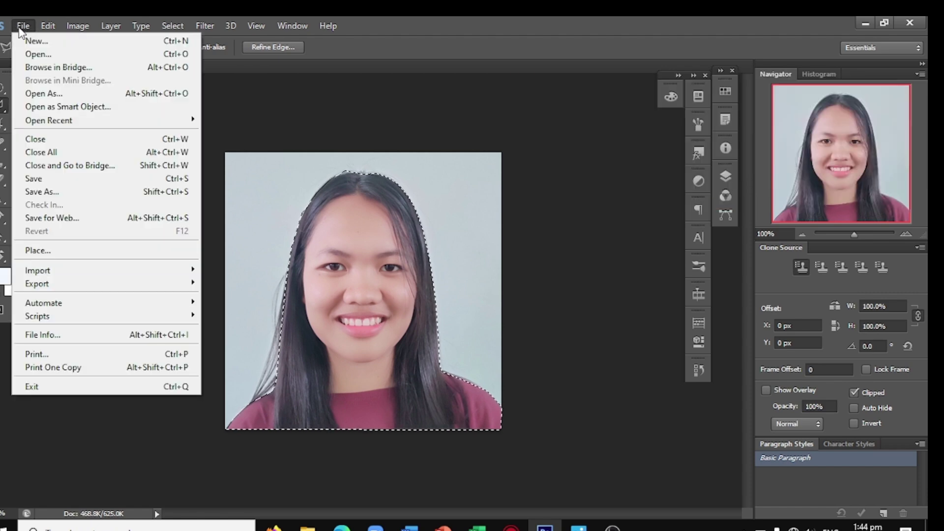
pyautogui.click(63, 46)
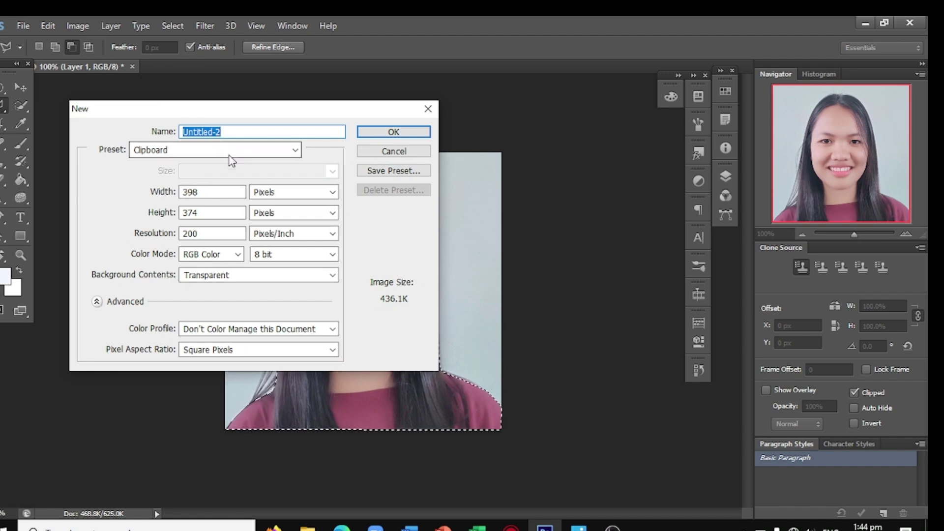
pyautogui.click(334, 193)
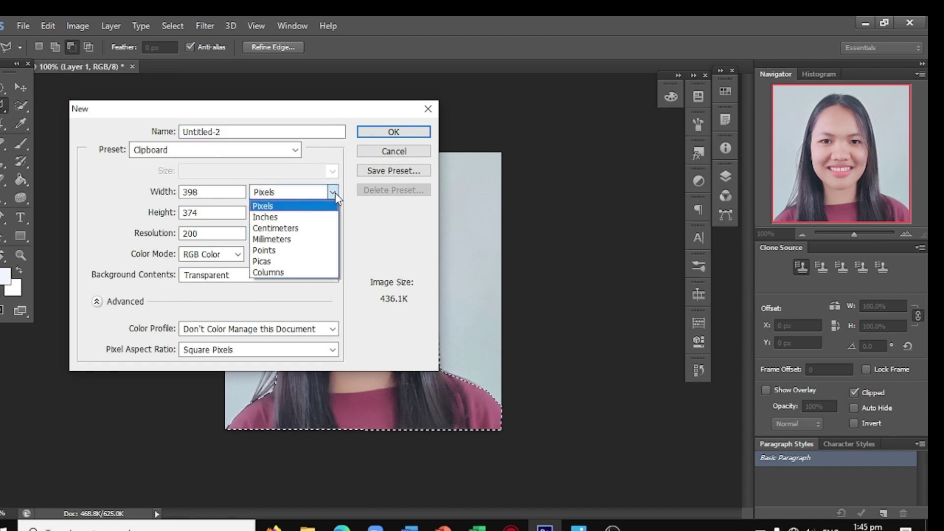
pyautogui.click(295, 217)
pyautogui.click(215, 192)
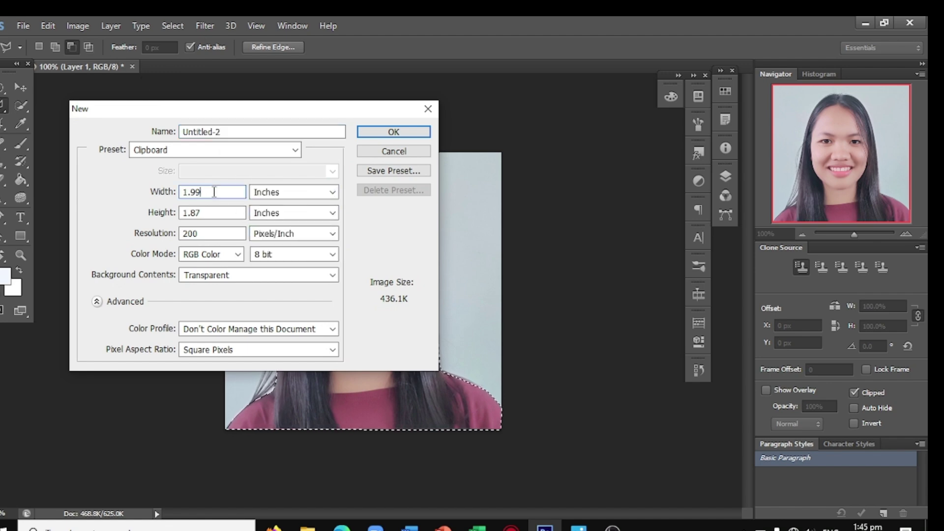
pyautogui.press('BackSpace')
pyautogui.press('BackSpace')
pyautogui.press('BackSpace')
pyautogui.press('BackSpace')
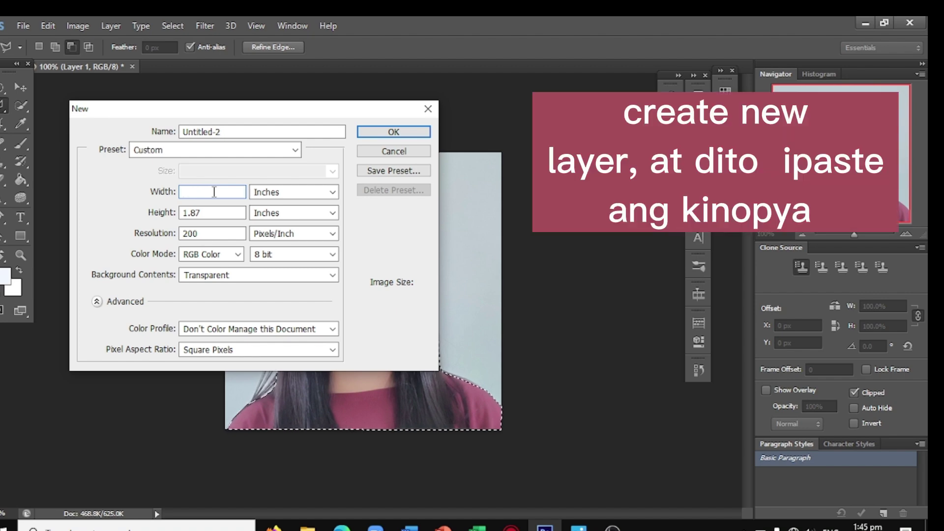
pyautogui.write('2')
pyautogui.click(219, 211)
pyautogui.press('BackSpace')
pyautogui.press('BackSpace')
pyautogui.press('BackSpace')
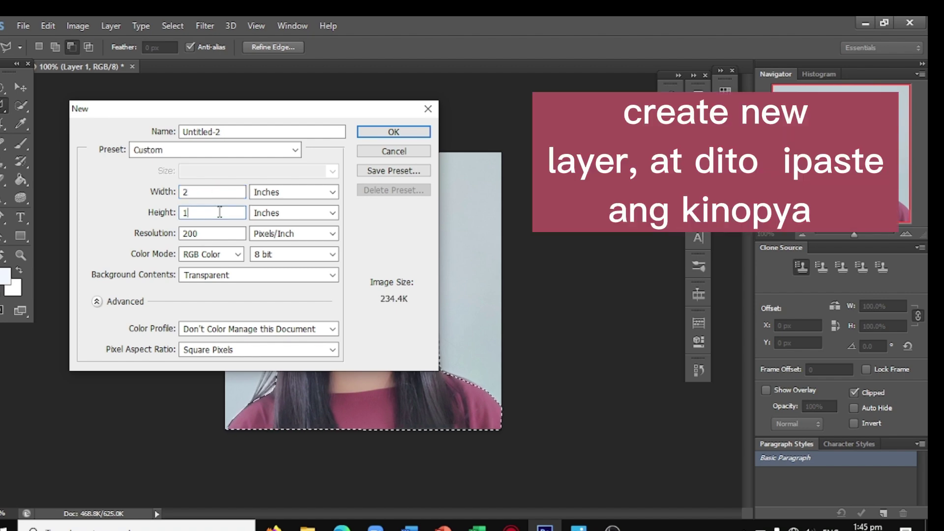
pyautogui.write('2')
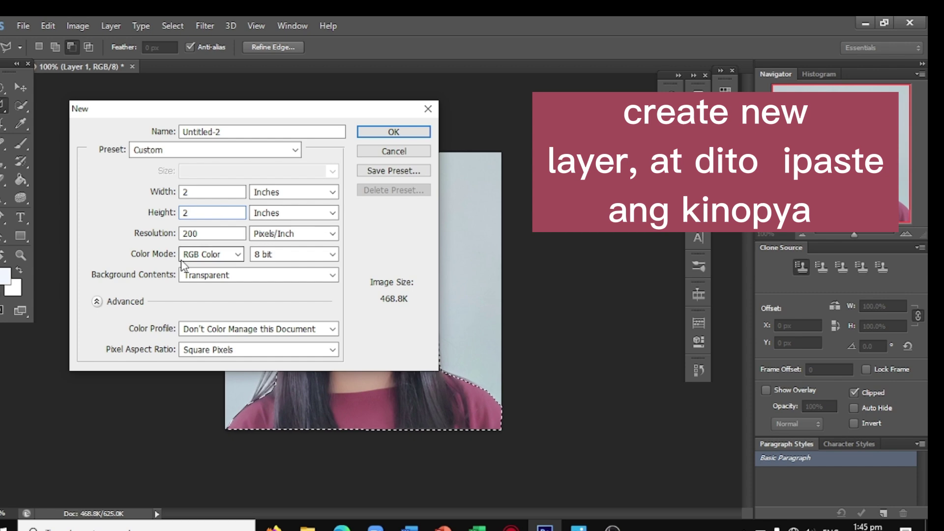
pyautogui.click(365, 132)
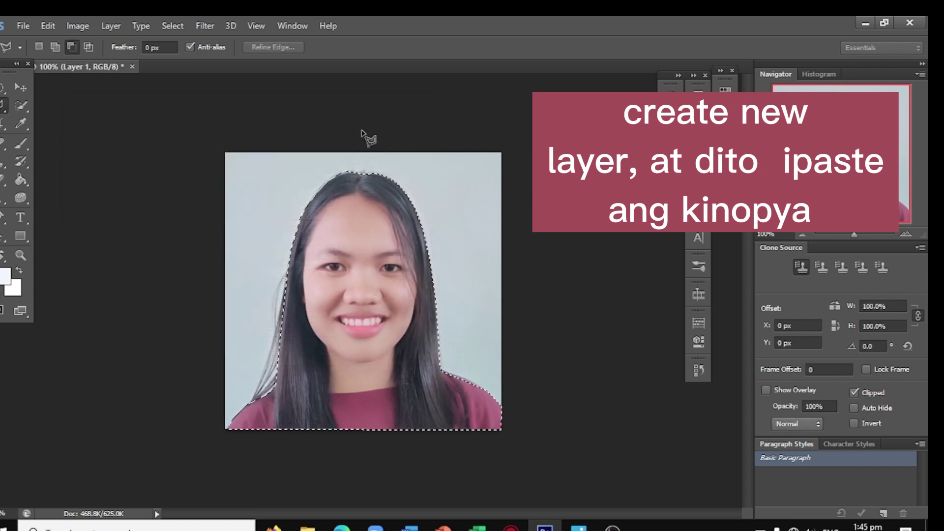
pyautogui.hotkey('ctrl', 'v')
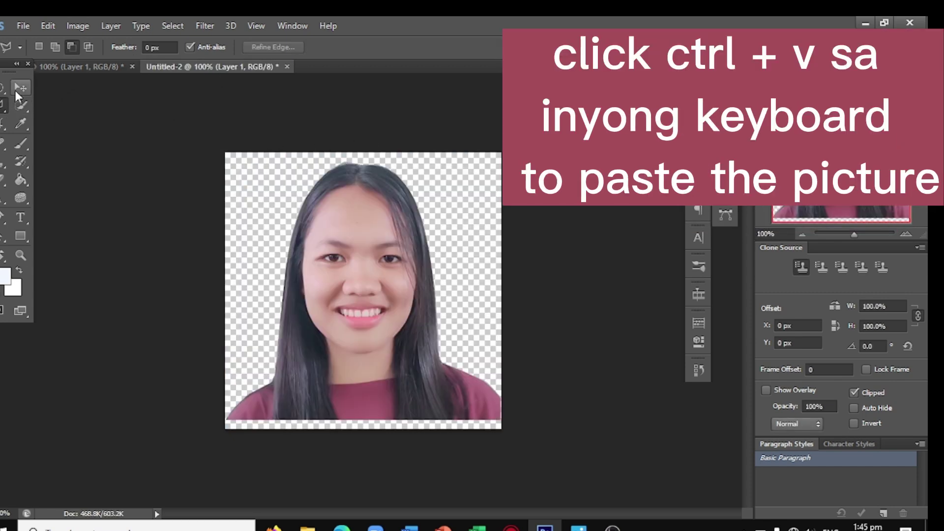
pyautogui.click(17, 89)
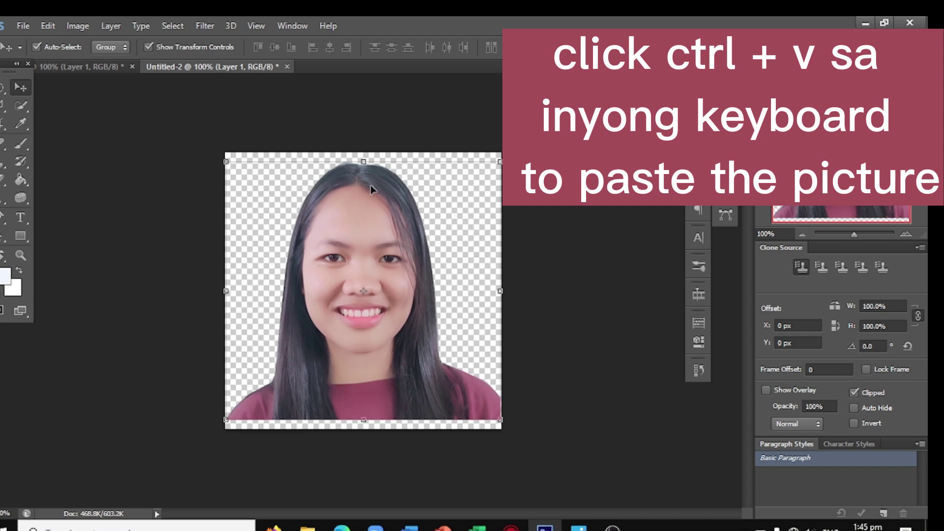
# Move the portrait down and stretch its top edge, applying each transform.
pyautogui.moveTo(370, 185); pyautogui.dragTo(361, 197)
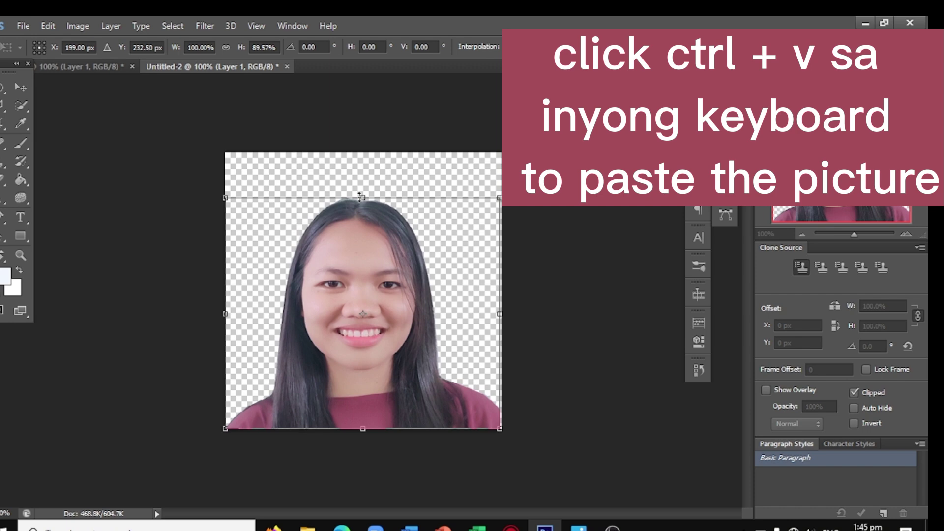
pyautogui.moveTo(361, 196); pyautogui.dragTo(363, 202)
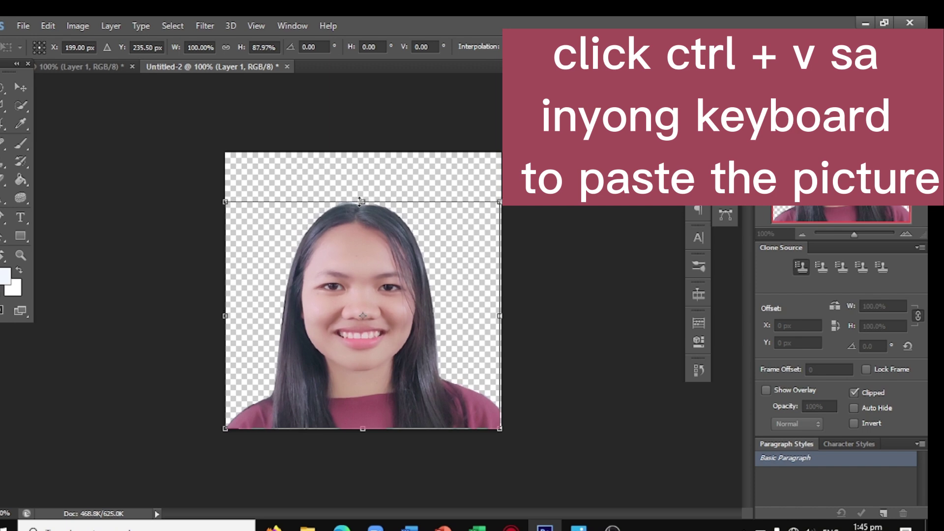
pyautogui.click(21, 87)
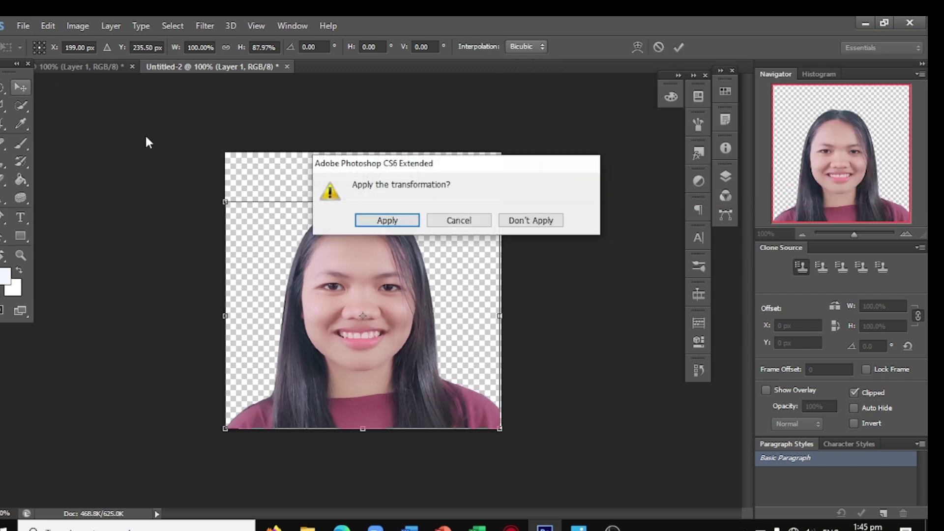
pyautogui.click(369, 219)
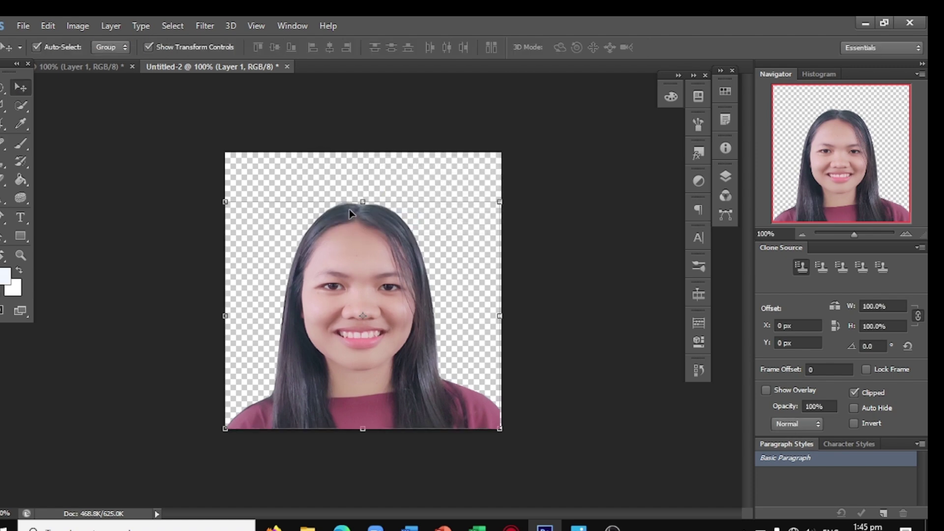
pyautogui.moveTo(364, 193); pyautogui.dragTo(363, 188)
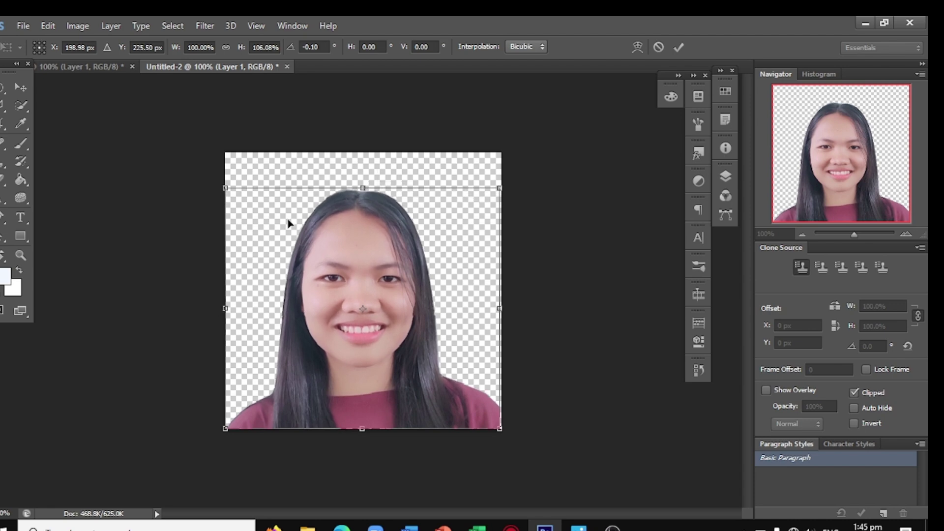
pyautogui.click(20, 88)
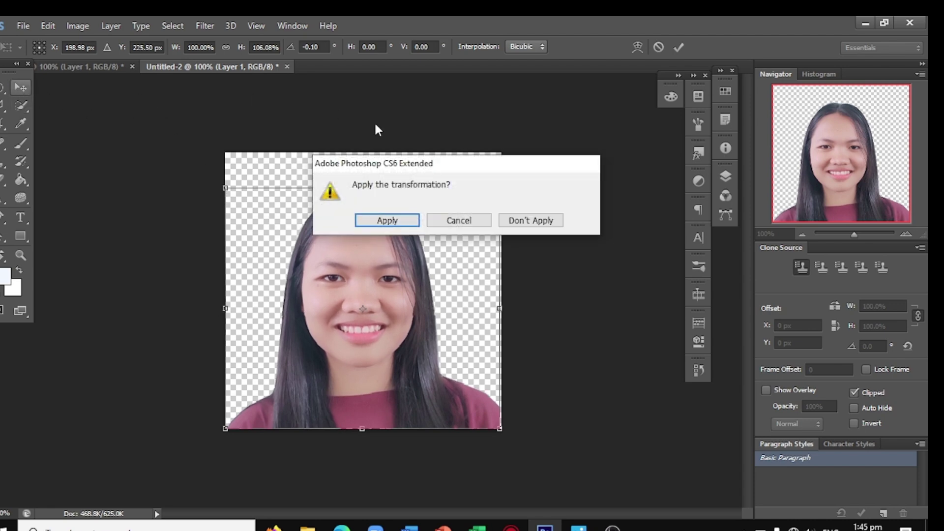
pyautogui.click(376, 220)
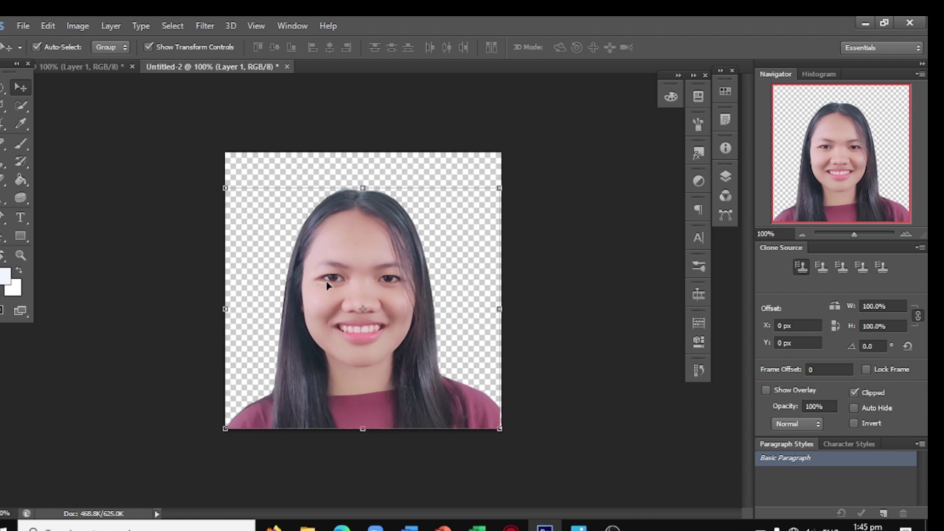
# Widen the portrait slightly to the right and apply the transform.
pyautogui.scroll(2, 328, 285)
pyautogui.scroll(2, 325, 285)
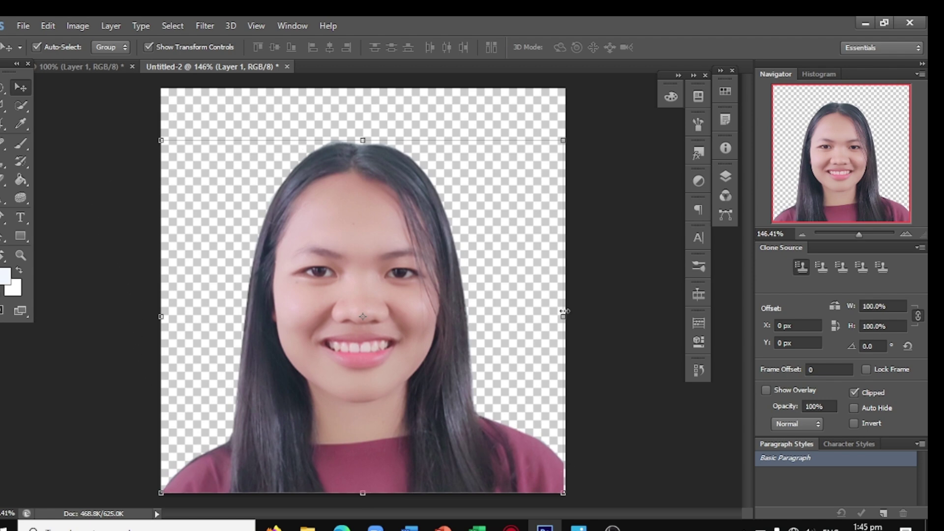
pyautogui.moveTo(564, 312); pyautogui.dragTo(568, 316)
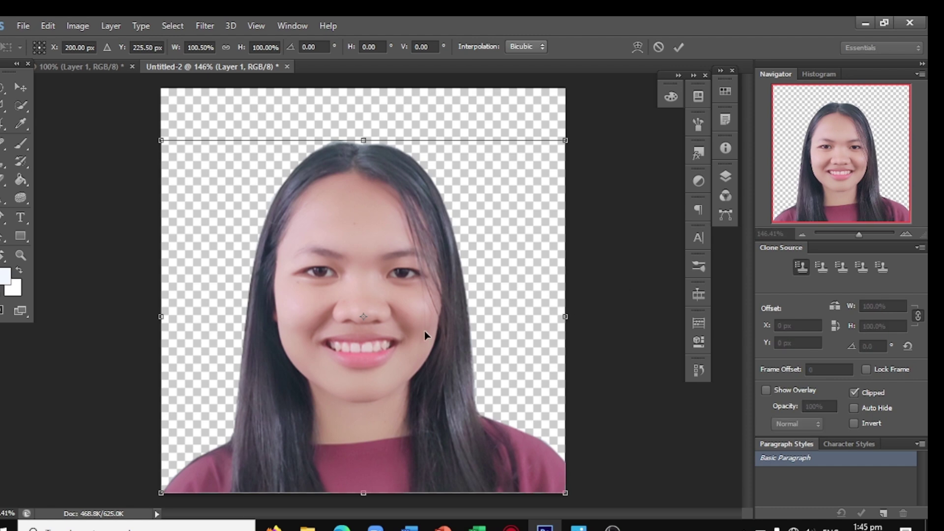
pyautogui.click(20, 105)
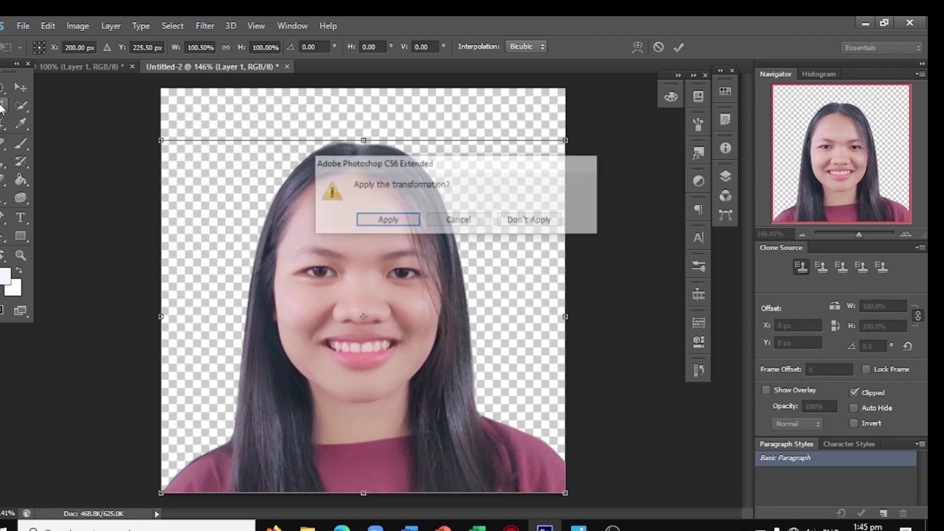
pyautogui.click(387, 219)
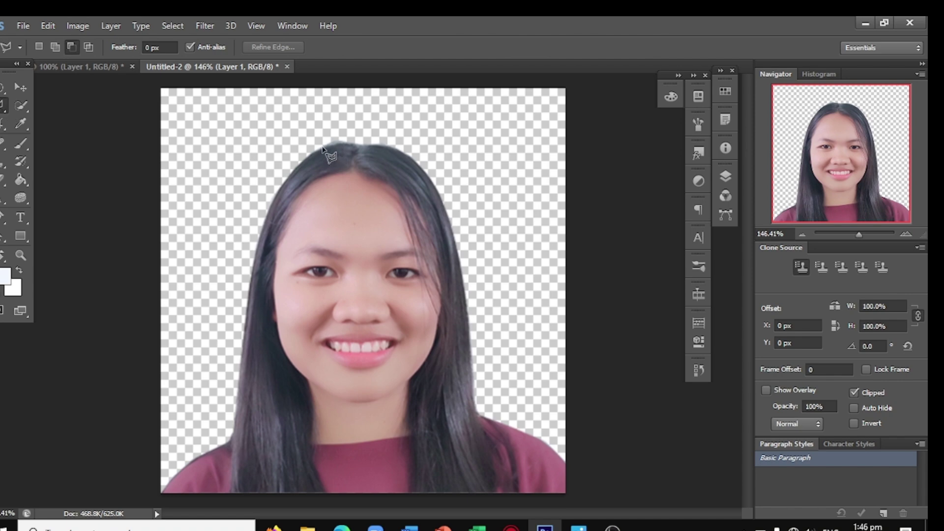
# Lasso-select the stray patch atop the head and cut it away.
pyautogui.click(359, 143)
pyautogui.click(348, 131)
pyautogui.doubleClick(324, 146)
pyautogui.click(48, 26)
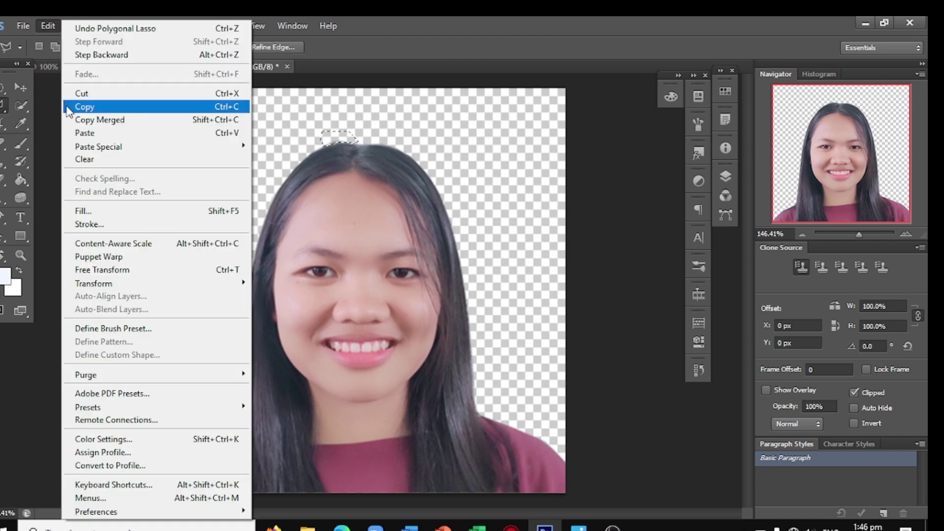
pyautogui.click(87, 93)
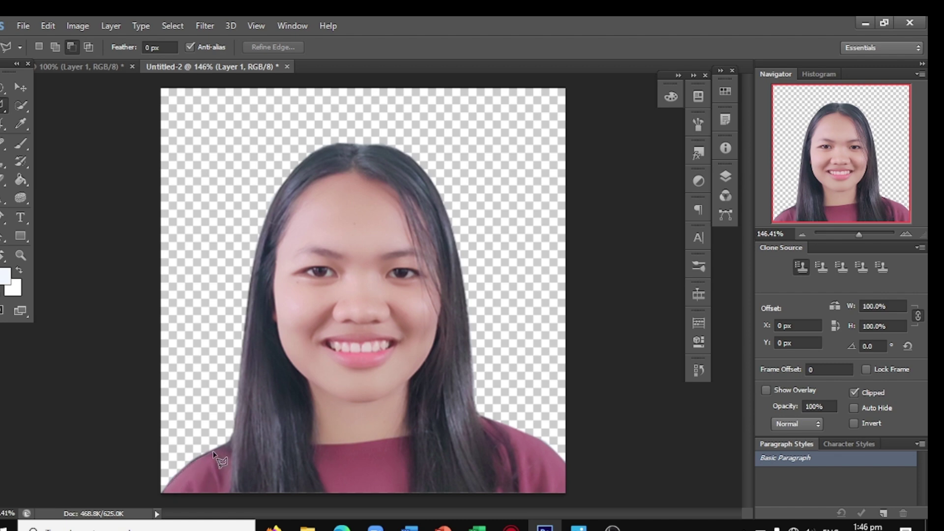
# Lasso-select leftover areas along the left shoulder and bottom-left corner and cut them away.
pyautogui.click(229, 441)
pyautogui.click(184, 443)
pyautogui.click(159, 464)
pyautogui.doubleClick(167, 487)
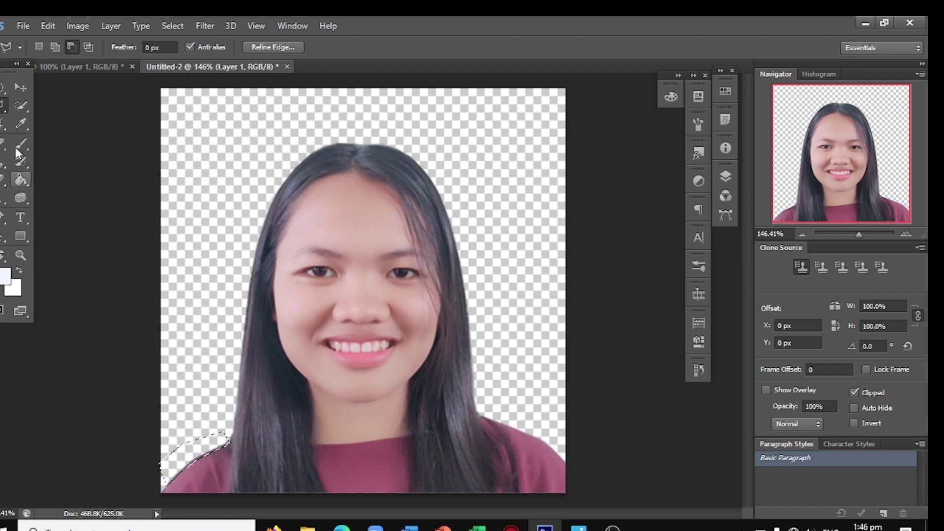
pyautogui.click(48, 26)
pyautogui.click(76, 95)
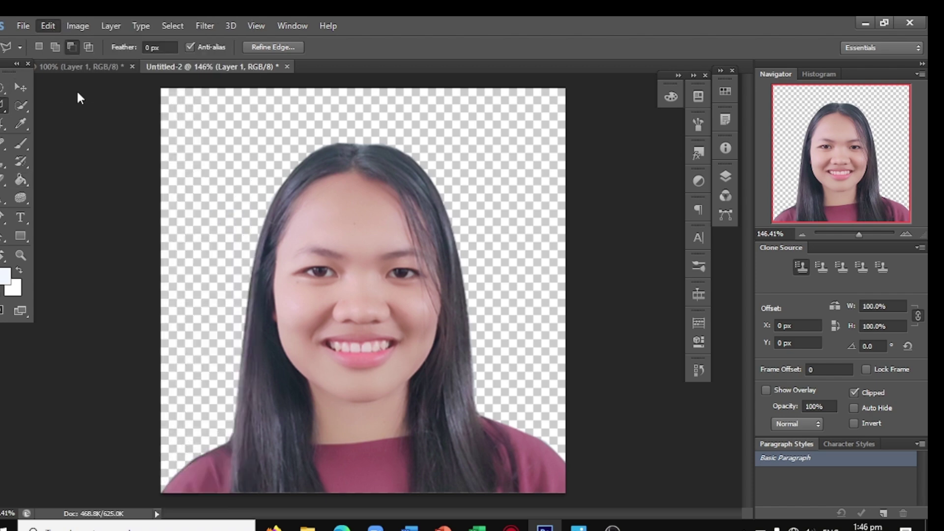
pyautogui.click(166, 481)
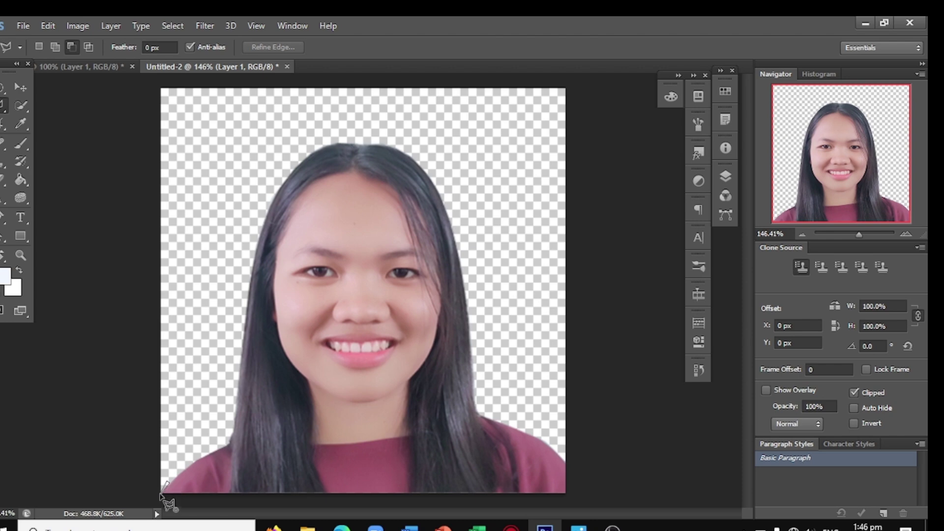
pyautogui.click(45, 24)
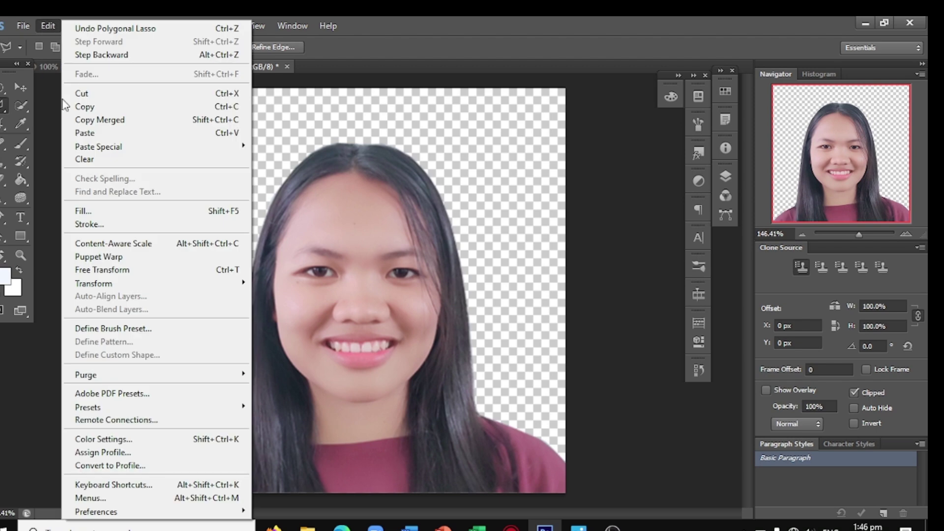
pyautogui.click(81, 93)
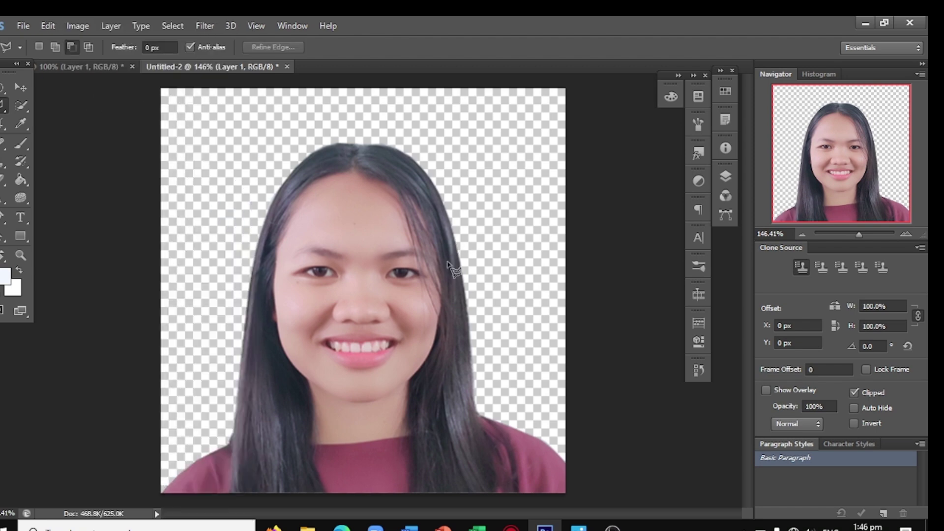
# Use Save for Web to save a PNG-24 with transparency as Untitled-2 on the Desktop.
pyautogui.scroll(-1, 445, 270)
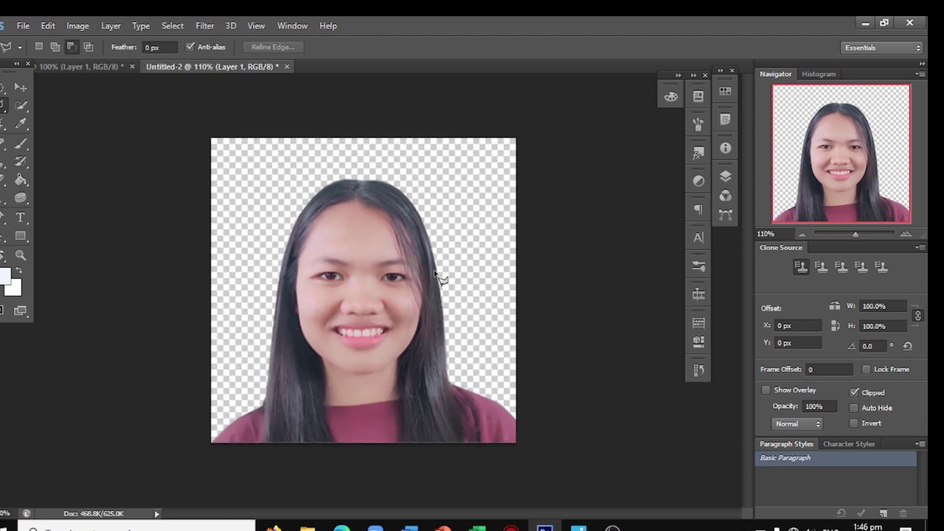
pyautogui.scroll(-1, 443, 278)
pyautogui.hotkey('ctrl', 'alt', 'shift', 's')
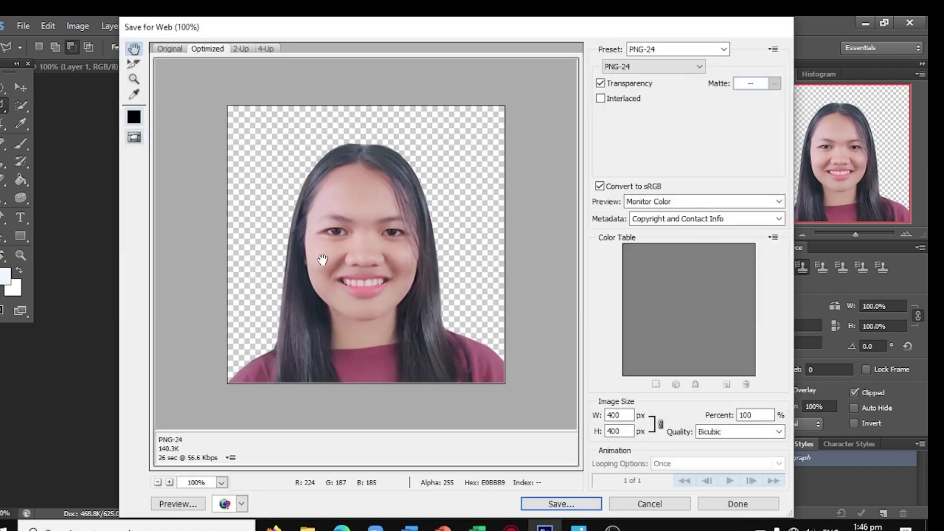
pyautogui.click(704, 67)
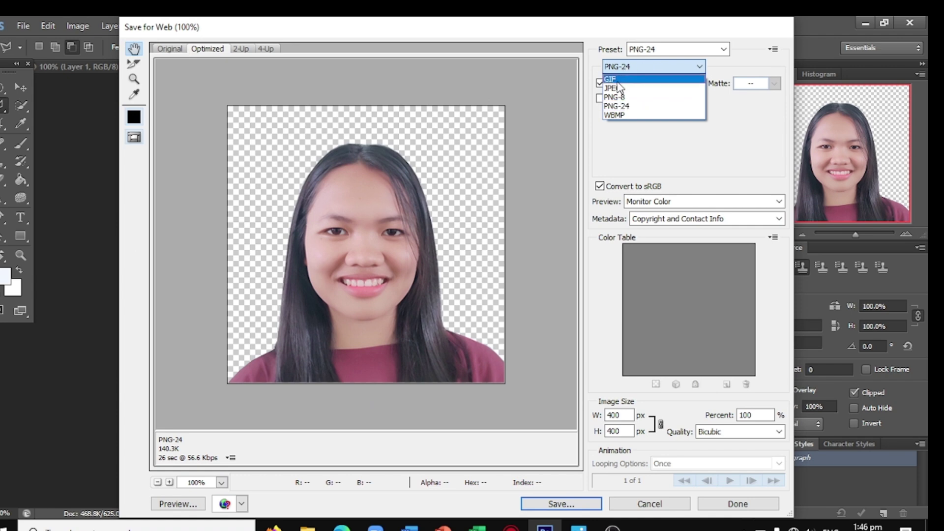
pyautogui.click(689, 106)
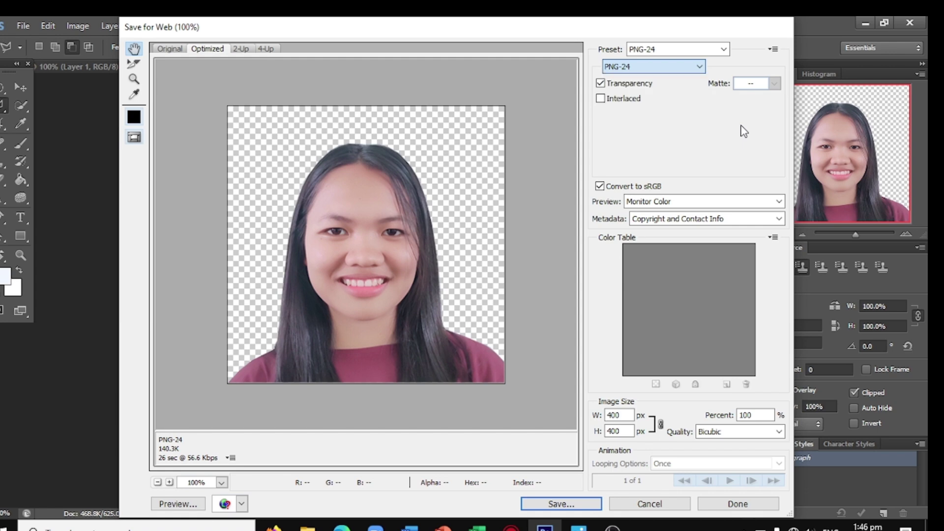
pyautogui.click(564, 504)
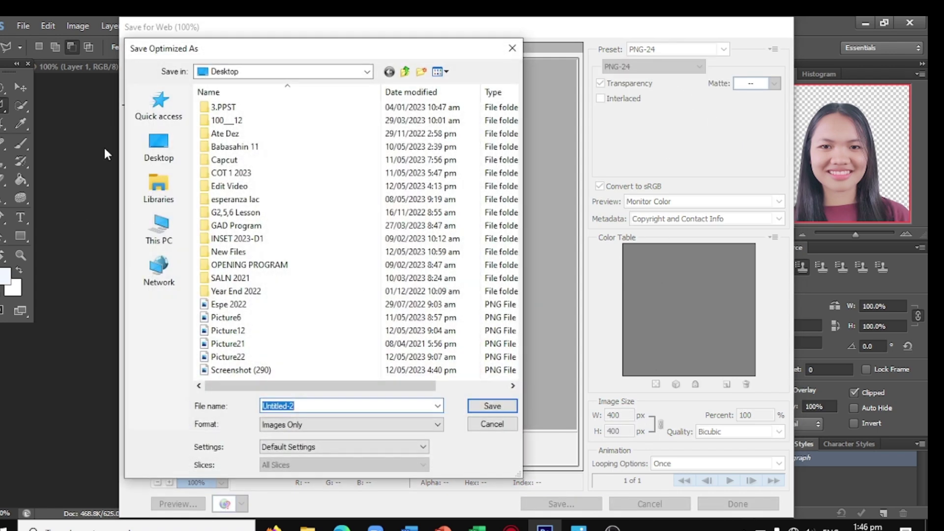
pyautogui.click(158, 146)
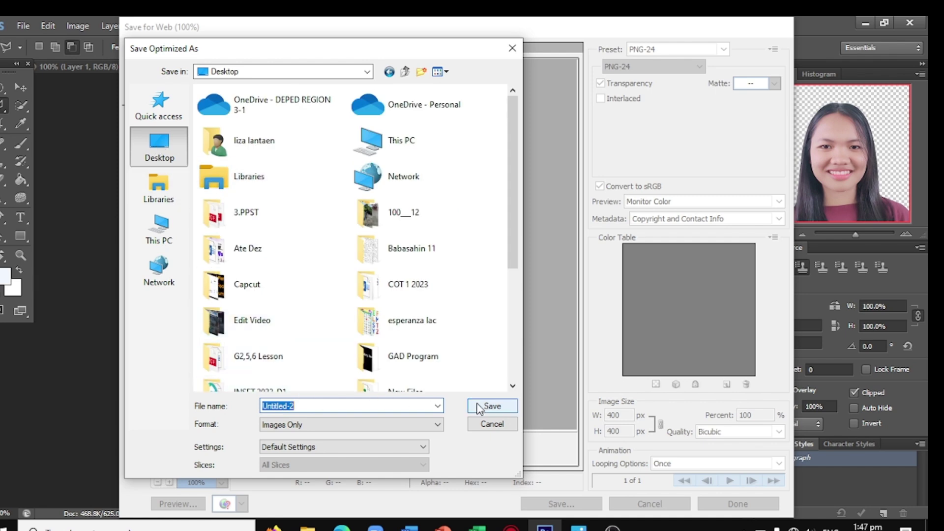
pyautogui.click(502, 407)
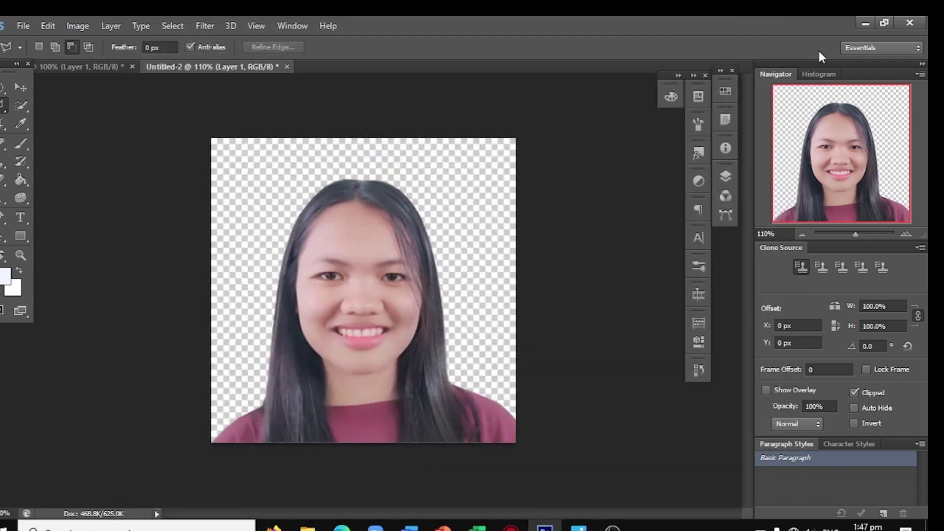
# Open the saved Untitled-2.png from the desktop in Windows Photos.
pyautogui.click(864, 25)
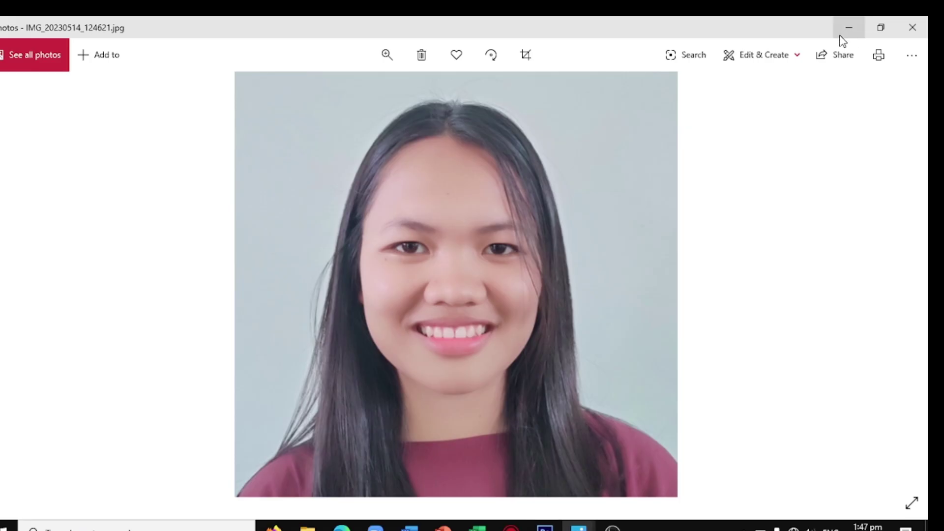
pyautogui.click(849, 29)
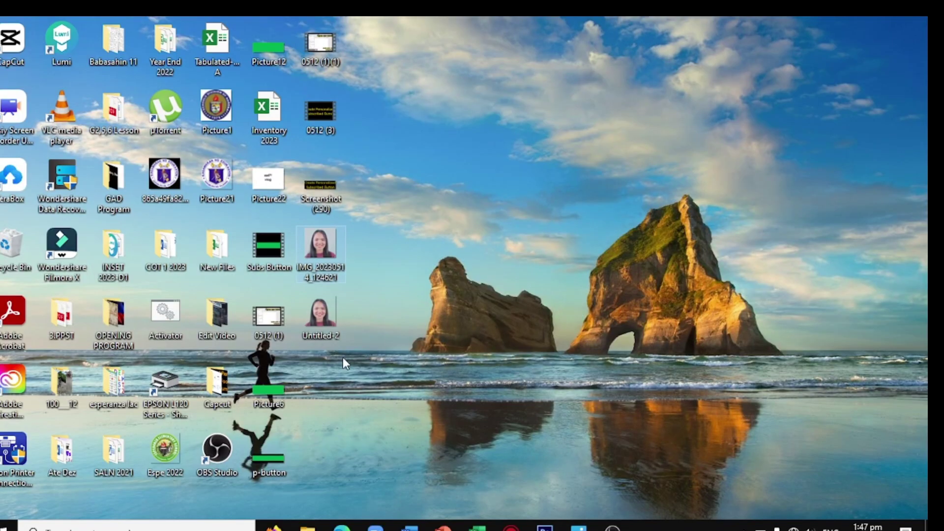
pyautogui.click(317, 321)
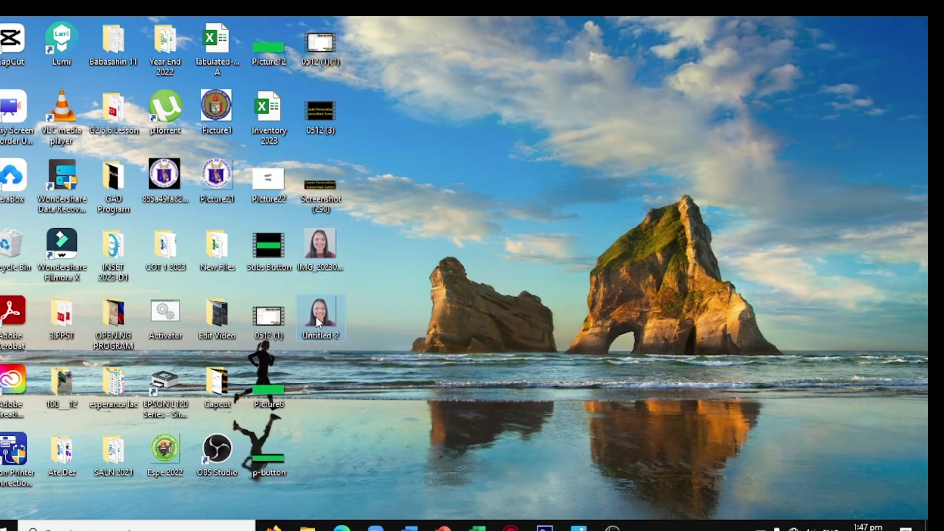
pyautogui.click(409, 527)
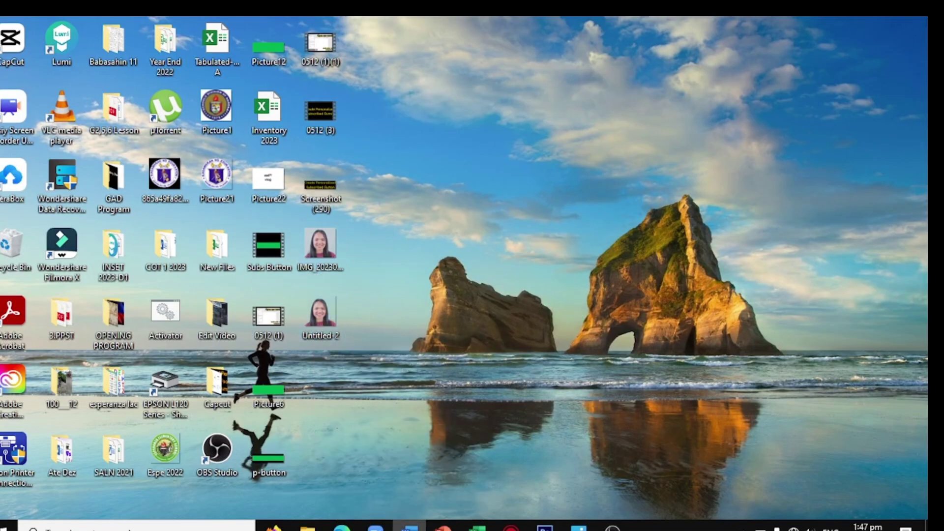
# Launch Word, start a blank document, and maximize its window.
pyautogui.rightClick(409, 527)
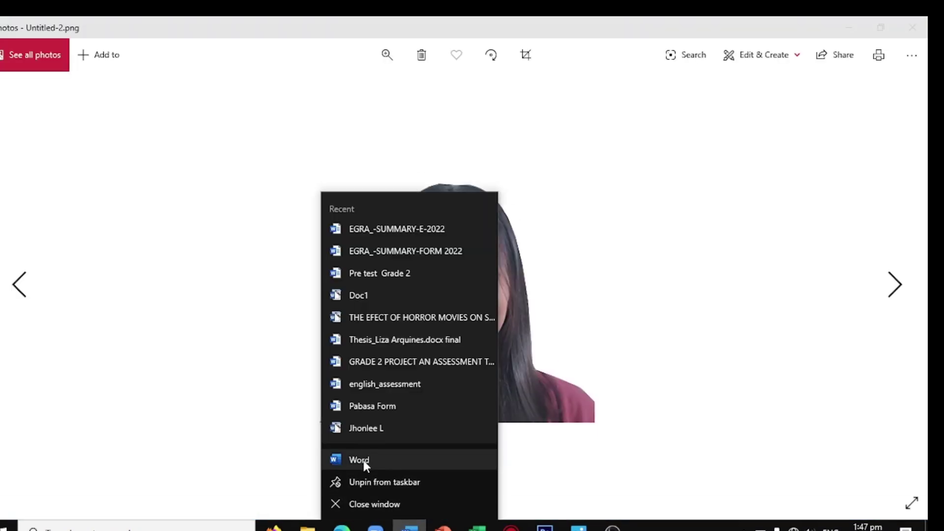
pyautogui.click(364, 461)
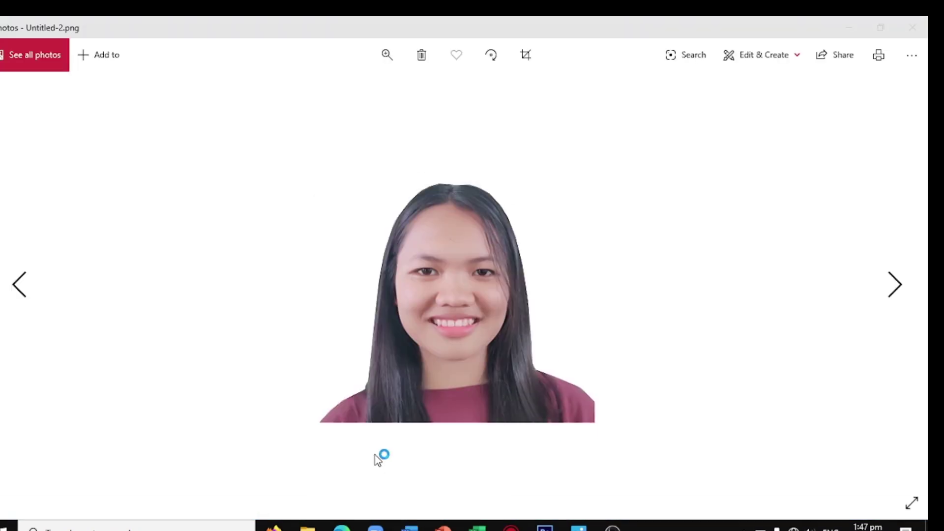
pyautogui.click(220, 206)
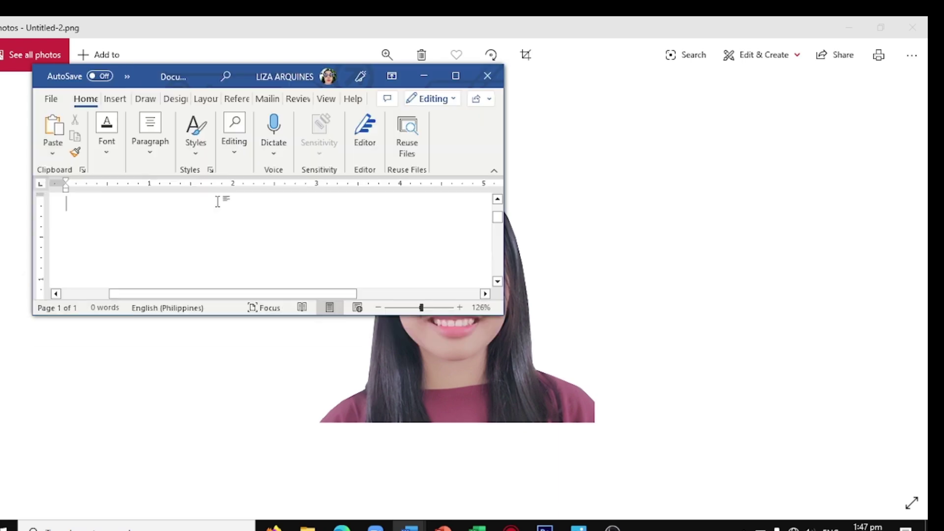
pyautogui.click(458, 77)
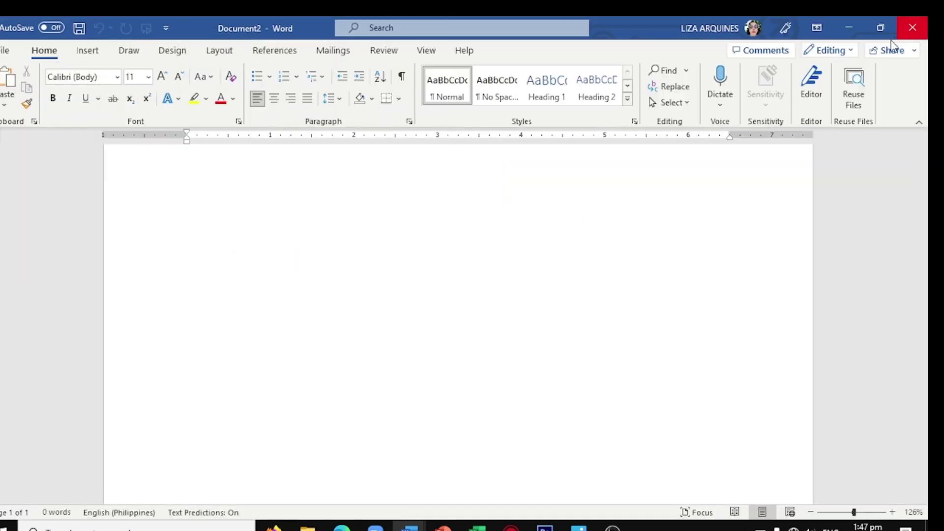
# Copy the Untitled-2 portrait from Windows Photos.
pyautogui.scroll(-2, 486, 291)
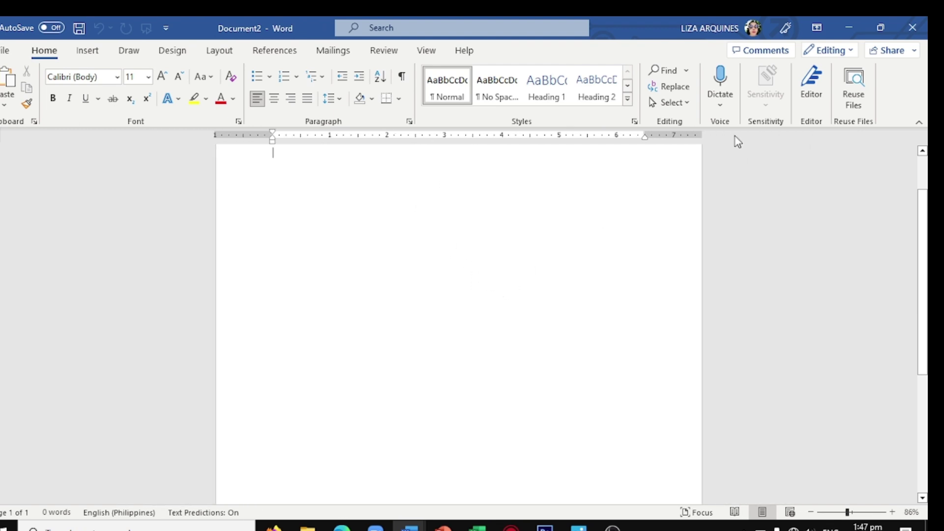
pyautogui.scroll(-2, 487, 295)
pyautogui.click(849, 22)
pyautogui.rightClick(477, 206)
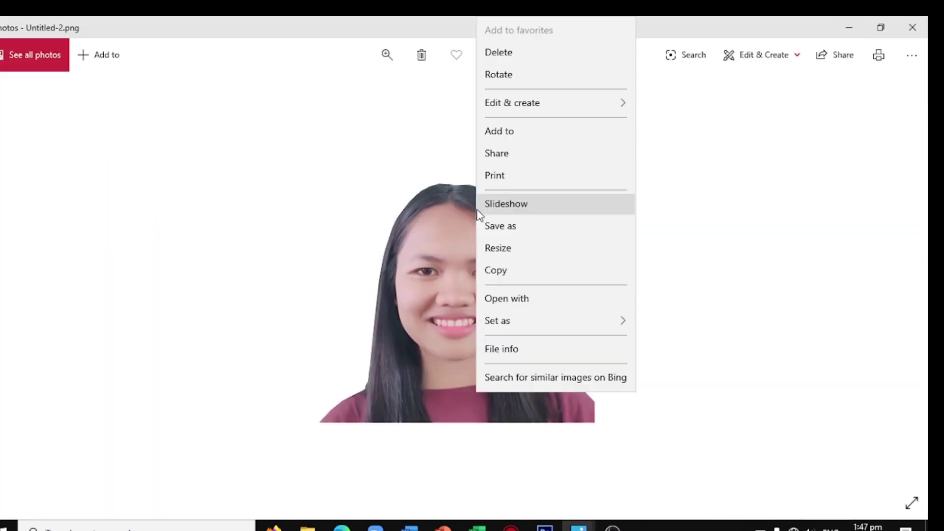
pyautogui.click(489, 269)
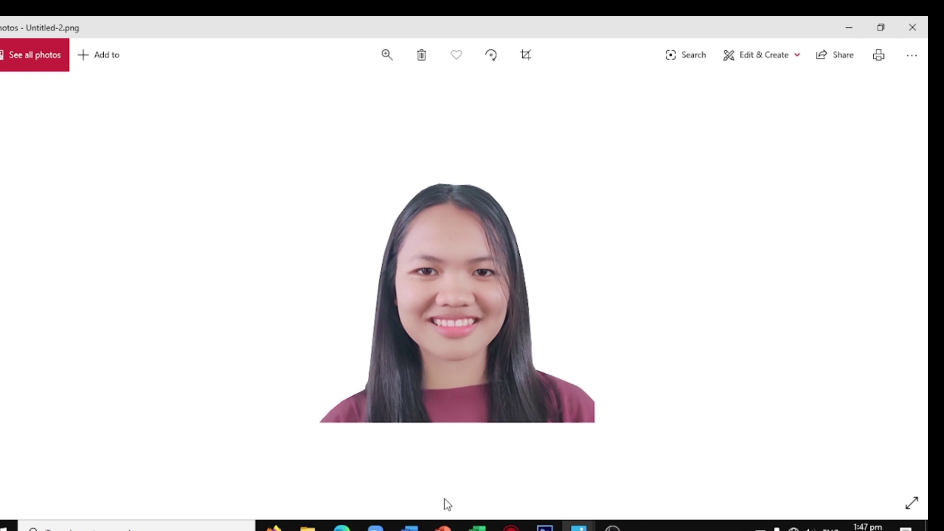
# Paste the portrait into Document2 with Keep Source Formatting and select it.
pyautogui.click(408, 528)
pyautogui.rightClick(386, 210)
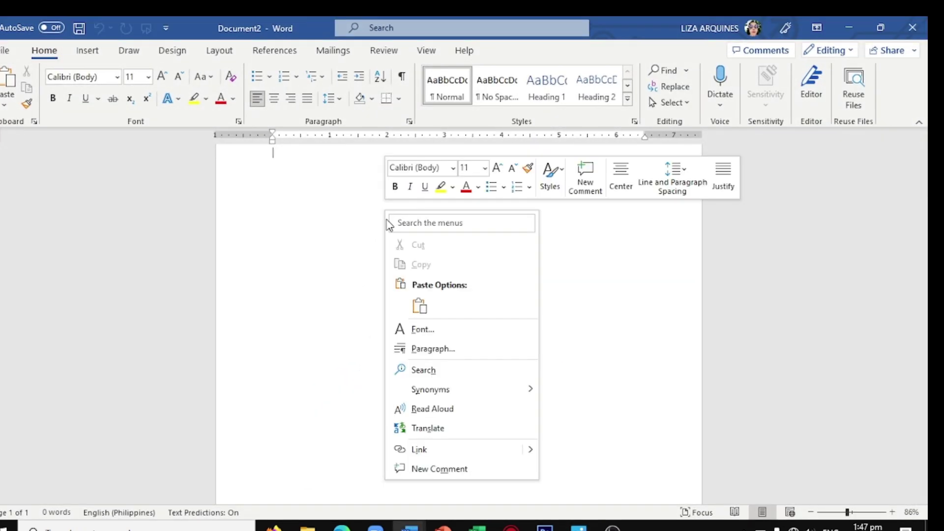
pyautogui.click(420, 306)
pyautogui.click(398, 281)
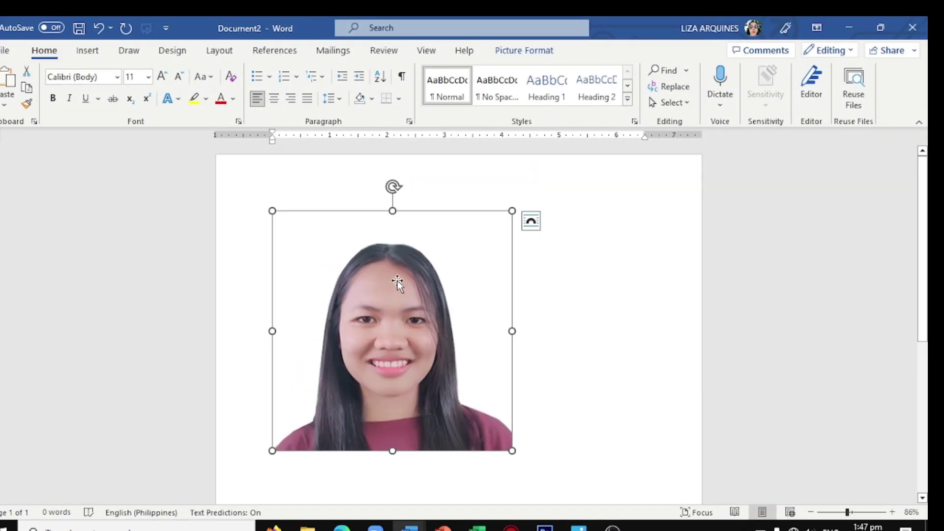
# Shrink the ID photo to 2 × 2 inches with the Picture Format size spinners.
pyautogui.click(506, 51)
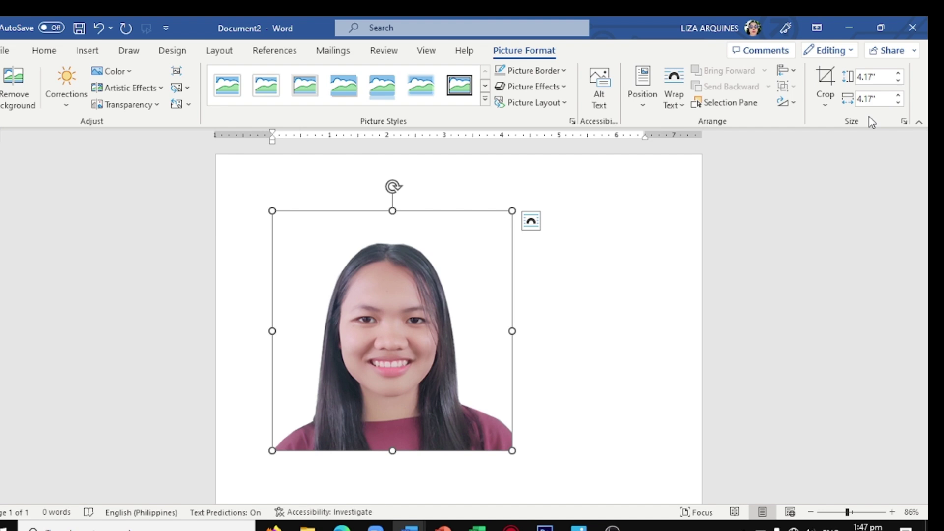
pyautogui.click(899, 103)
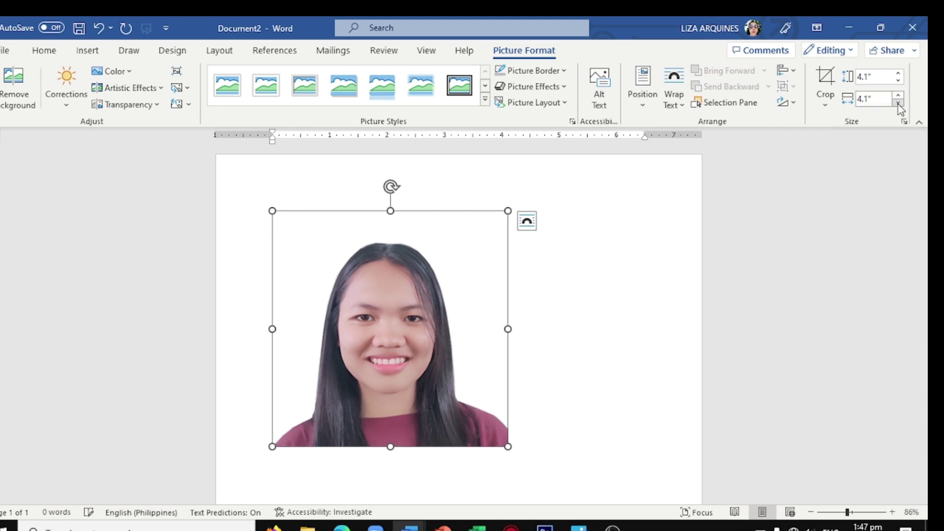
pyautogui.click(899, 103)
pyautogui.click(899, 103)
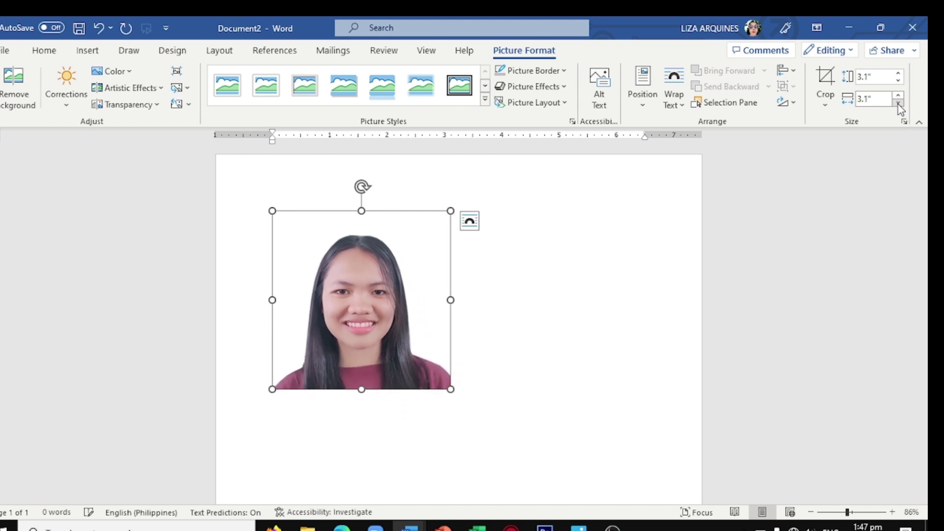
pyautogui.click(899, 103)
pyautogui.click(899, 104)
pyautogui.click(899, 103)
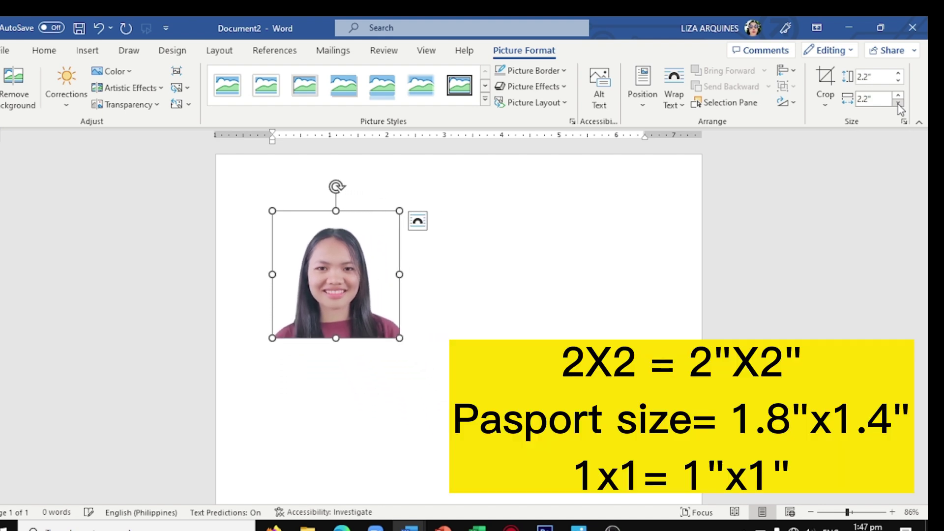
pyautogui.click(899, 103)
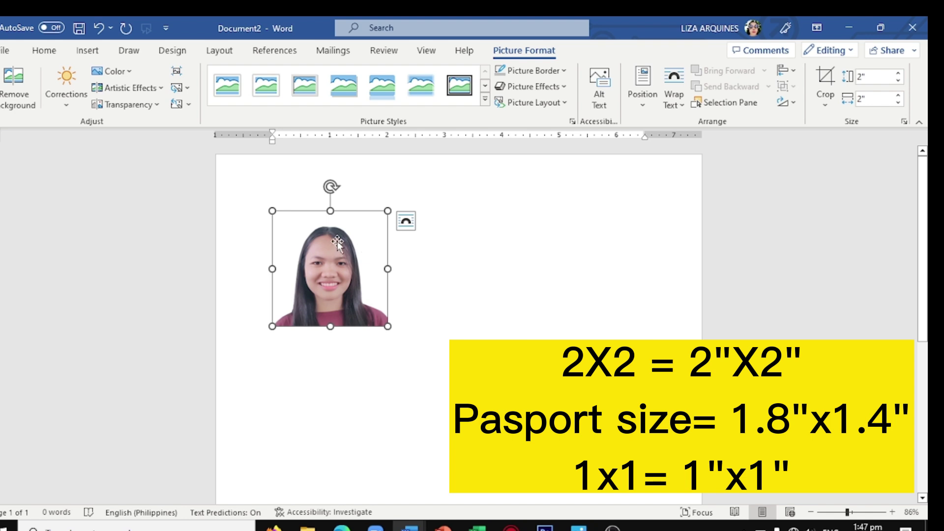
# Make the photo float with text wrapping and move it to the page's top-left.
pyautogui.click(405, 222)
pyautogui.click(498, 342)
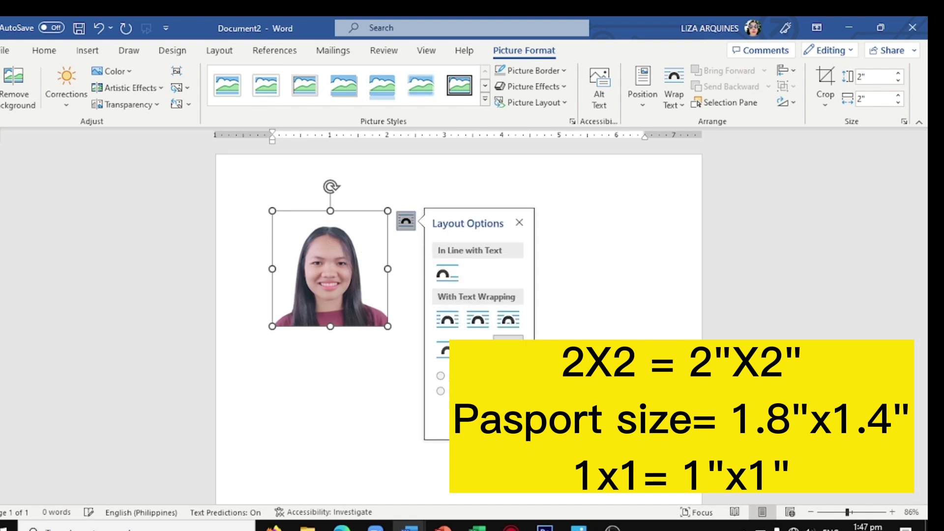
pyautogui.moveTo(340, 257); pyautogui.dragTo(307, 223)
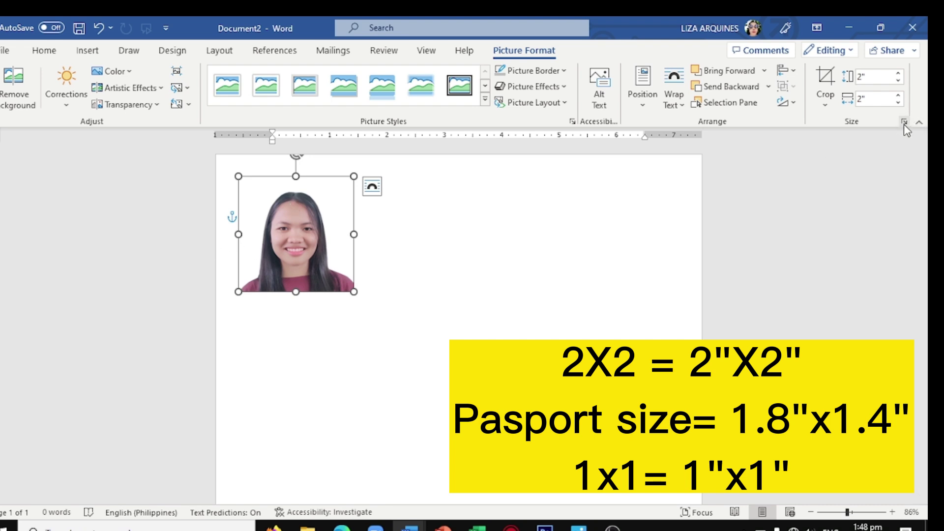
# Set the photo height to 1.8" and turn off Lock aspect ratio and Relative to original picture size.
pyautogui.click(863, 77)
pyautogui.write('1.8')
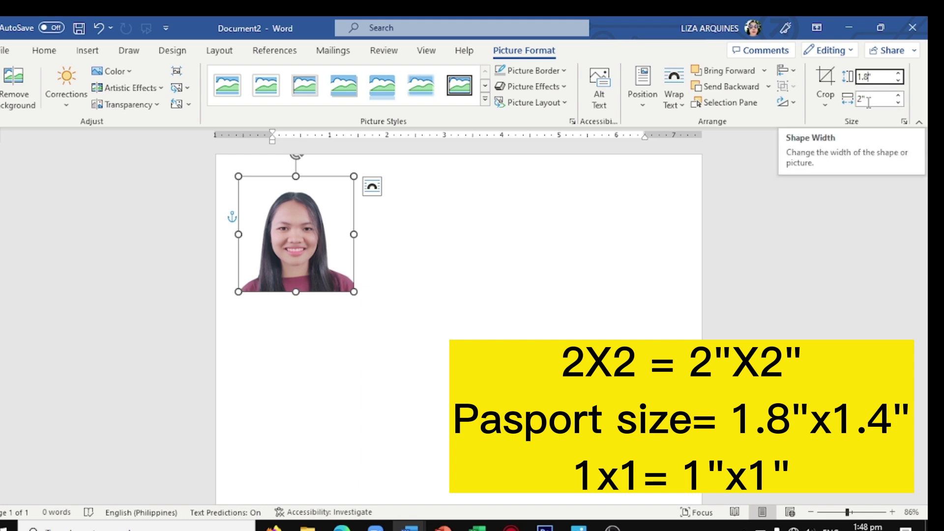
pyautogui.press('Return')
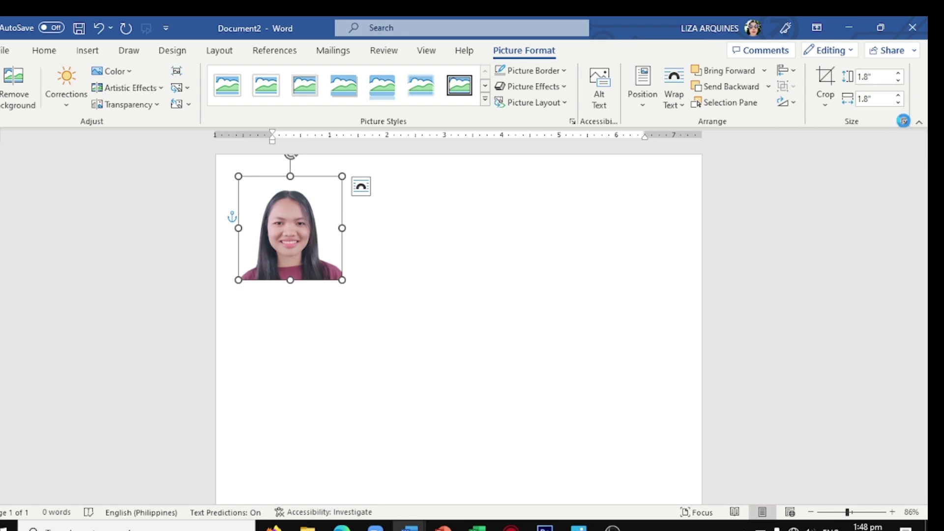
pyautogui.click(903, 121)
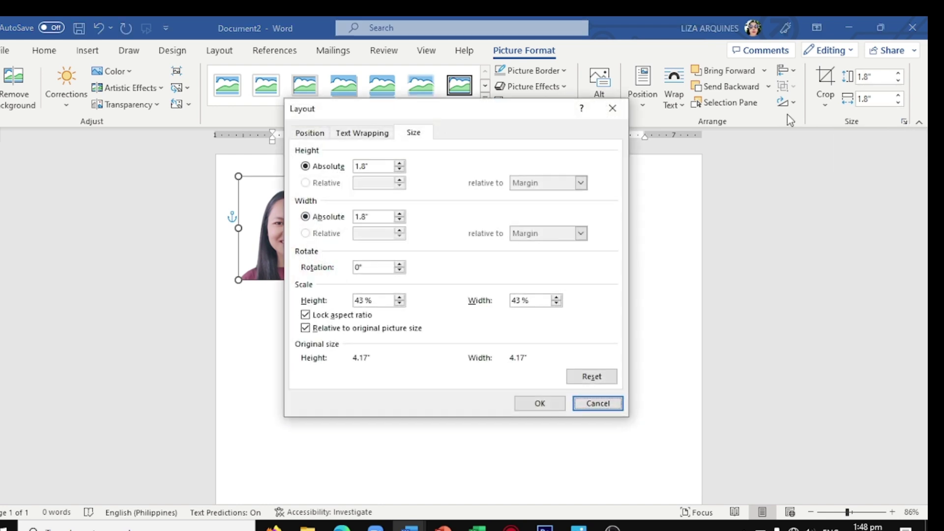
pyautogui.click(306, 315)
pyautogui.click(306, 329)
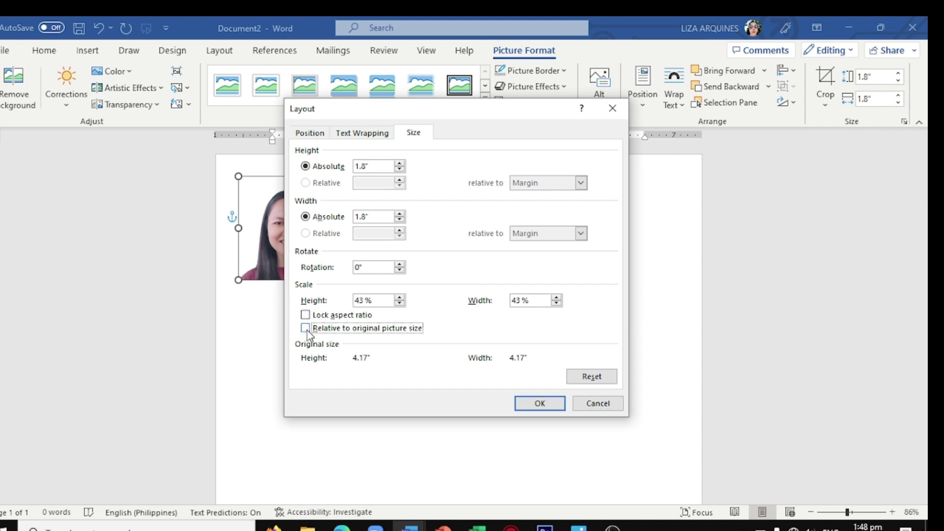
pyautogui.click(522, 406)
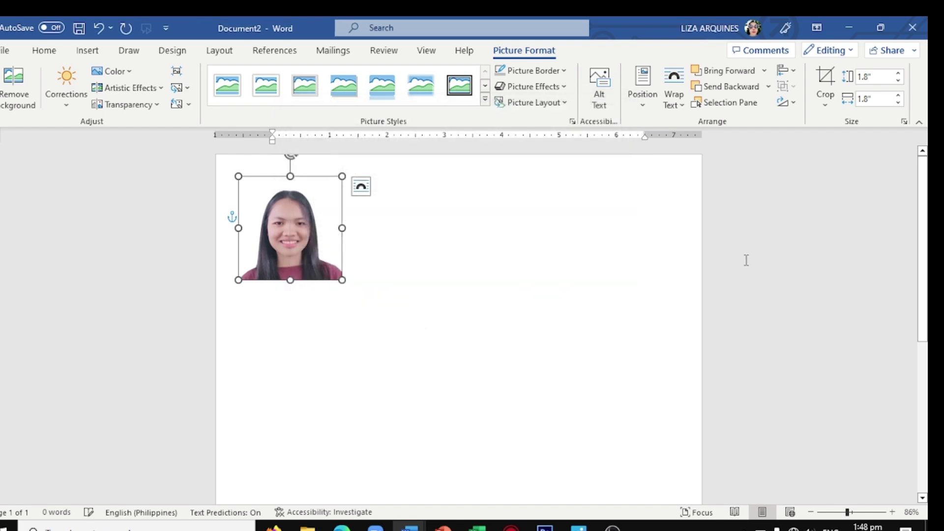
pyautogui.click(867, 100)
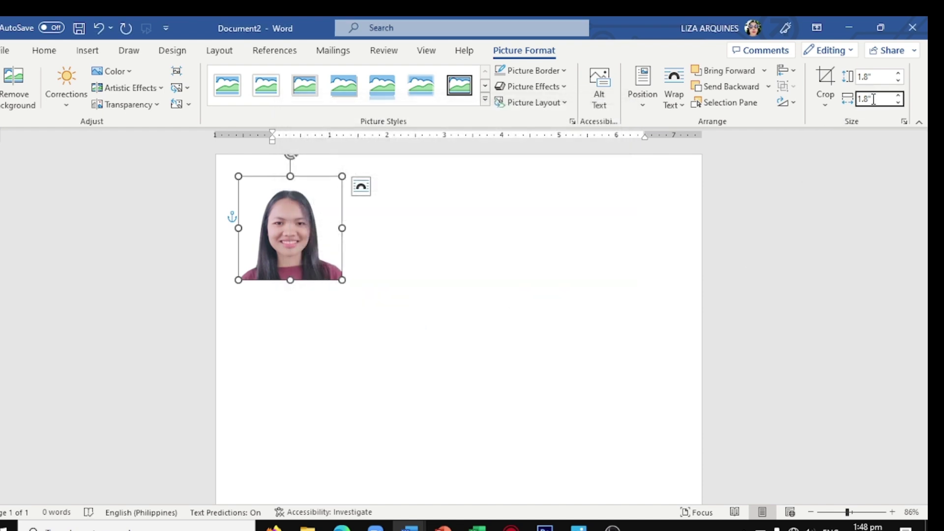
pyautogui.write('4')
# Apply the 1.4" width and give the photo a thin light-coloured picture border.
pyautogui.press('Return')
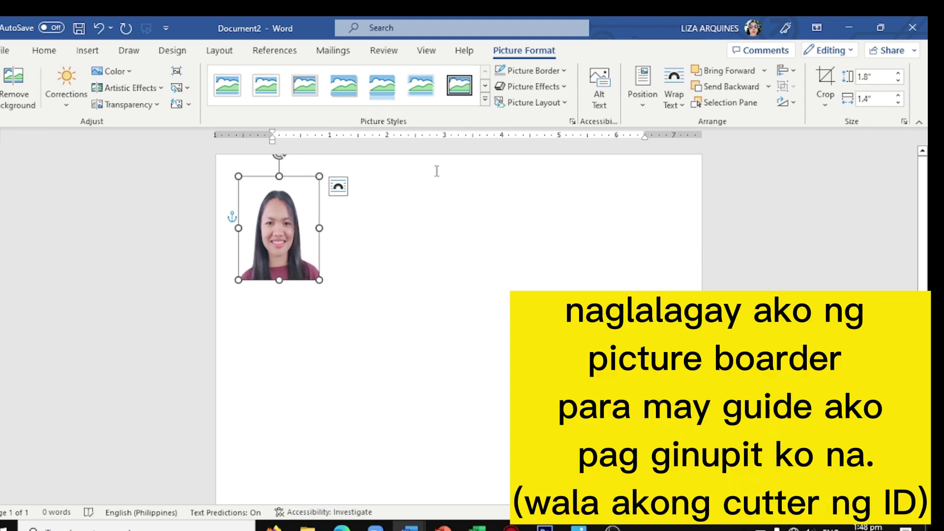
pyautogui.click(531, 70)
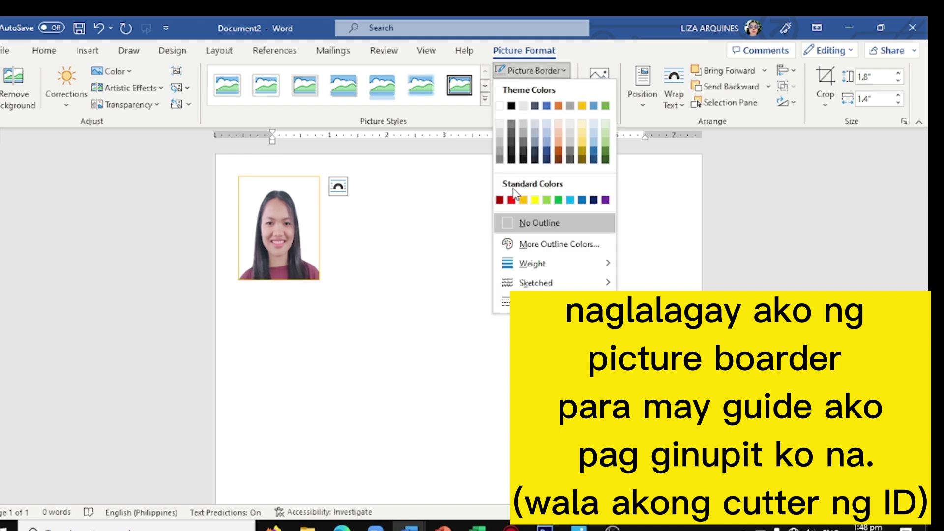
pyautogui.click(500, 136)
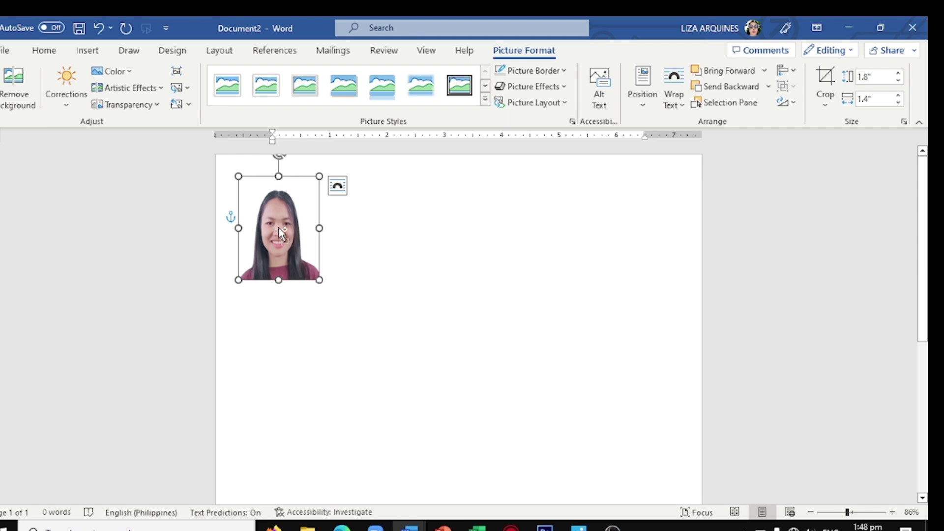
pyautogui.click(337, 186)
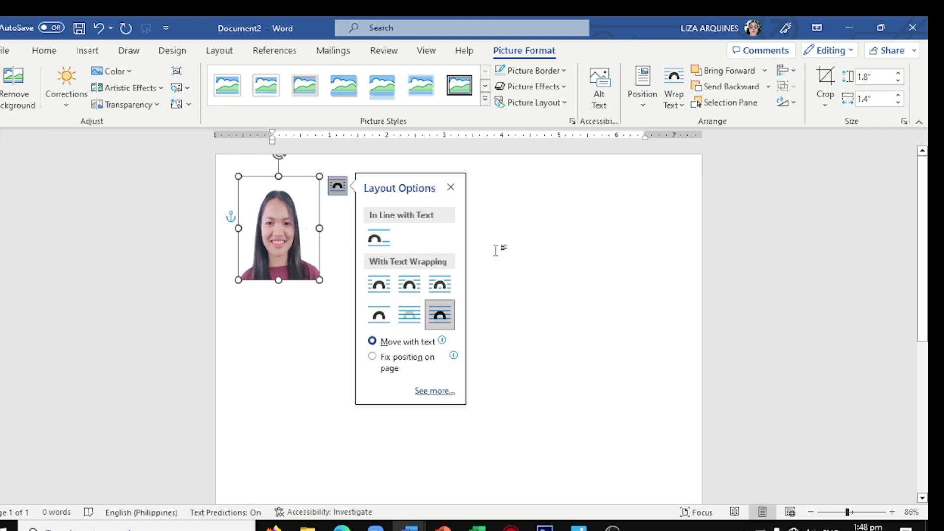
pyautogui.click(336, 252)
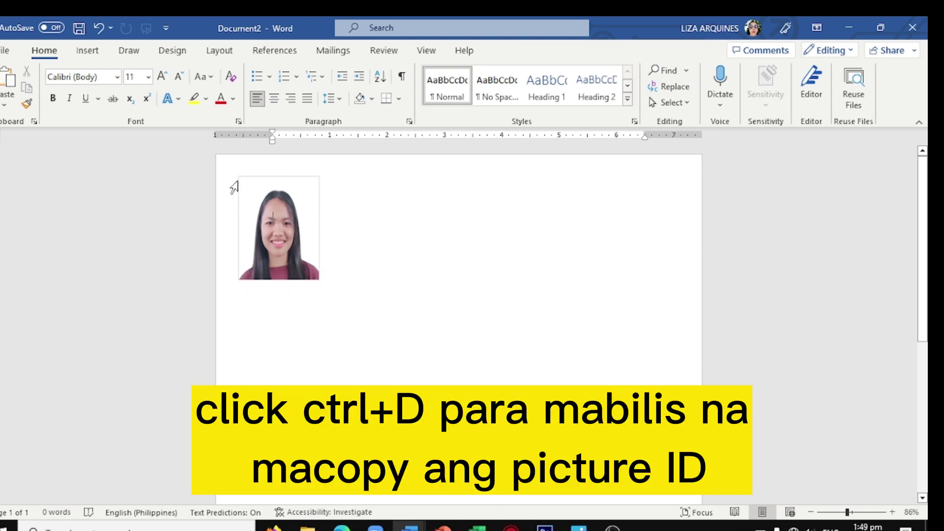
# Duplicate the passport photo with Ctrl+D and place the copy beside the original.
pyautogui.click(282, 228)
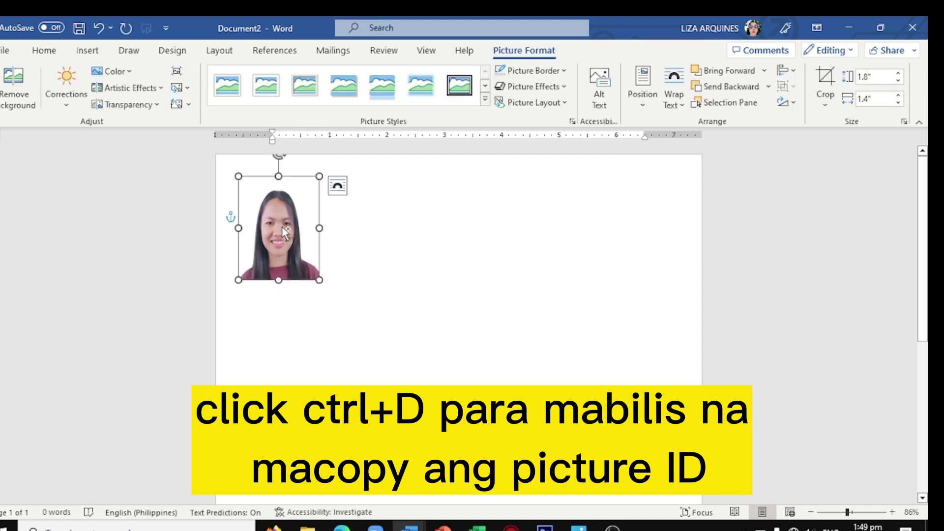
pyautogui.hotkey('ctrl', 'd')
pyautogui.moveTo(284, 226)
pyautogui.mouseDown()
pyautogui.moveTo(362, 218)
pyautogui.moveTo(353, 216)
pyautogui.mouseUp()
pyautogui.click(407, 227)
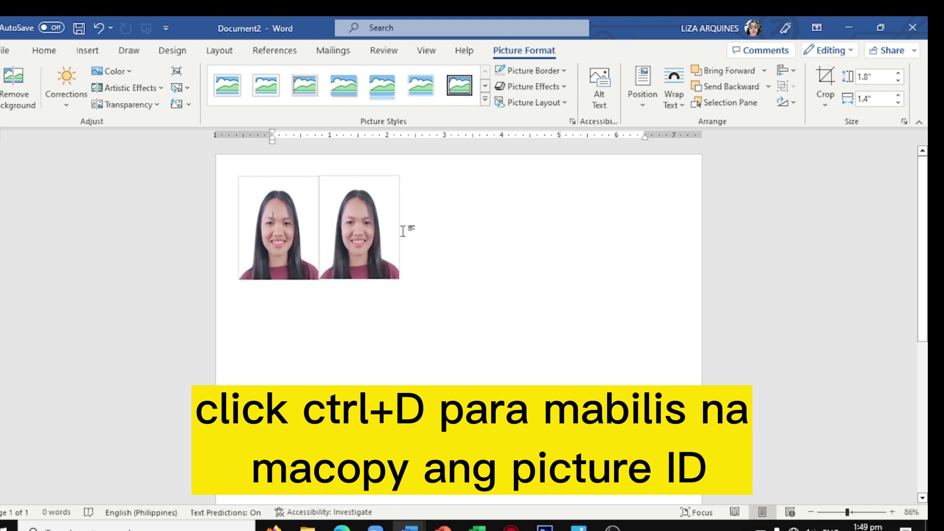
pyautogui.click(363, 237)
# Make more copies and arrange four photos side by side, with a fifth to their right.
pyautogui.hotkey('ctrl', 'd')
pyautogui.hotkey('ctrl', 'd')
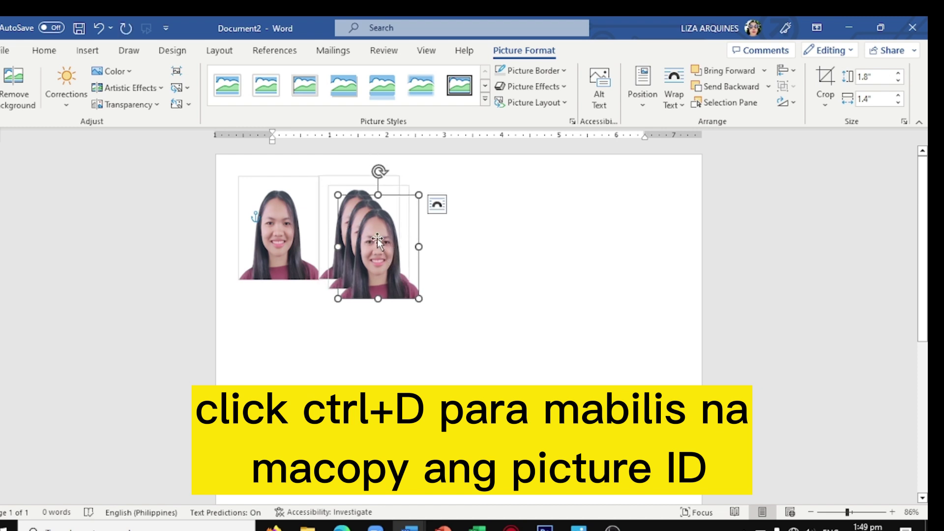
pyautogui.moveTo(391, 239); pyautogui.dragTo(557, 231)
pyautogui.moveTo(361, 228); pyautogui.dragTo(435, 216)
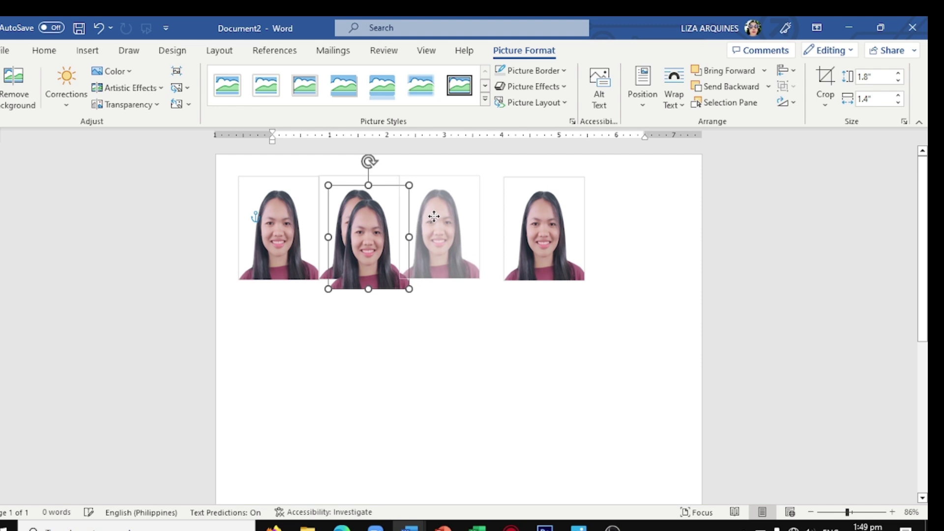
pyautogui.moveTo(435, 216); pyautogui.dragTo(433, 218)
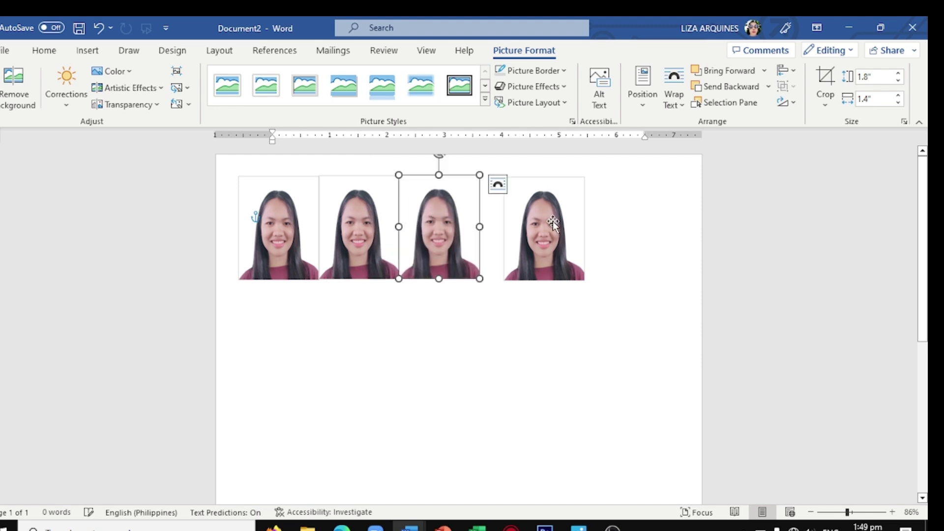
pyautogui.moveTo(553, 224)
pyautogui.mouseDown()
pyautogui.moveTo(506, 219)
pyautogui.moveTo(520, 198)
pyautogui.moveTo(512, 225)
pyautogui.moveTo(603, 208)
pyautogui.mouseUp()
pyautogui.click(482, 380)
pyautogui.click(512, 197)
pyautogui.click(475, 327)
pyautogui.click(518, 220)
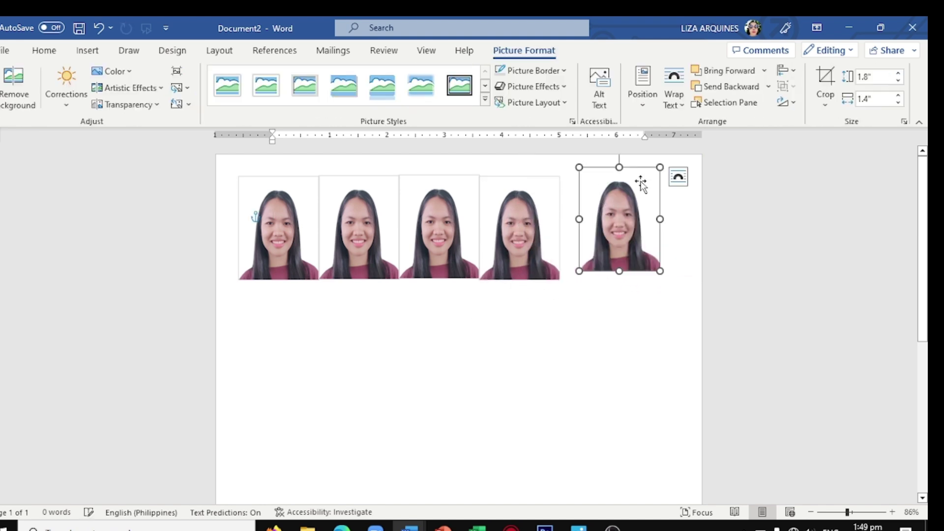
# Resize the right-hand photo to 1 × 1 inch and stack a second 1 × 1 copy below it.
pyautogui.click(899, 81)
pyautogui.click(899, 81)
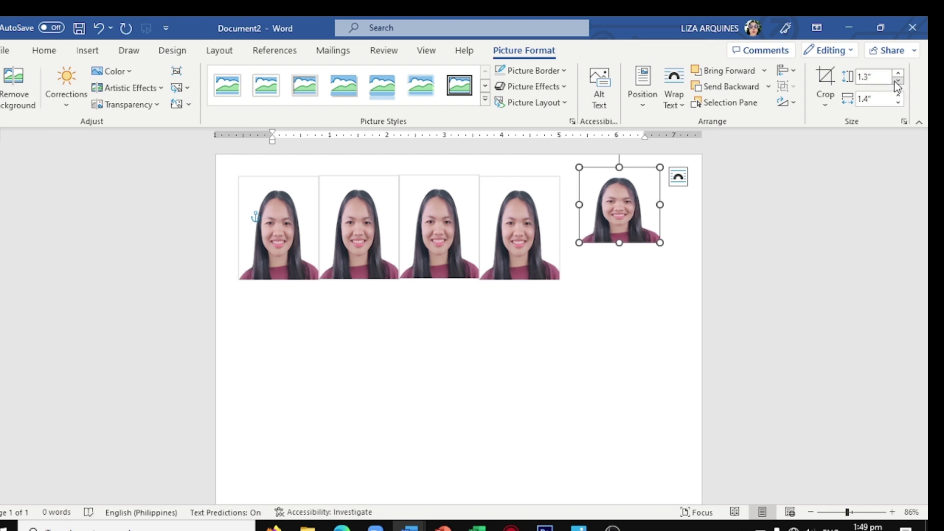
pyautogui.click(899, 81)
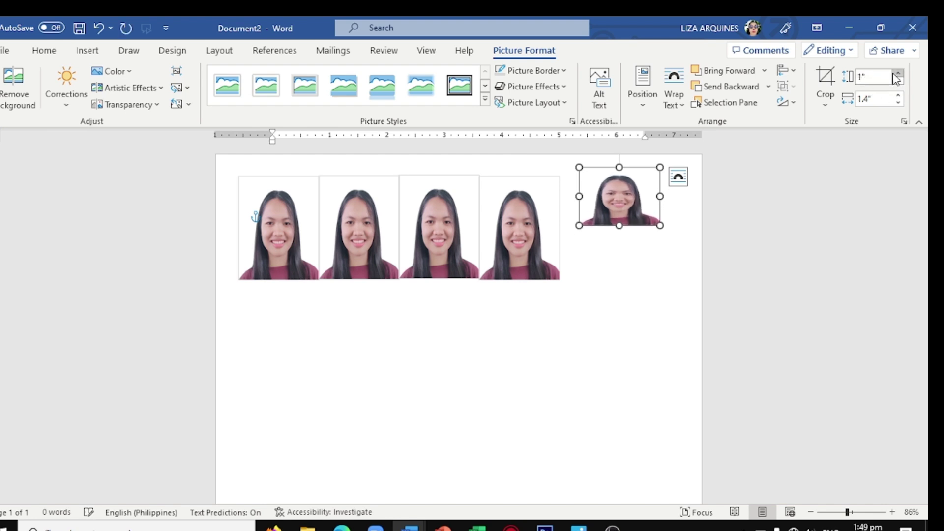
pyautogui.click(898, 103)
pyautogui.click(899, 103)
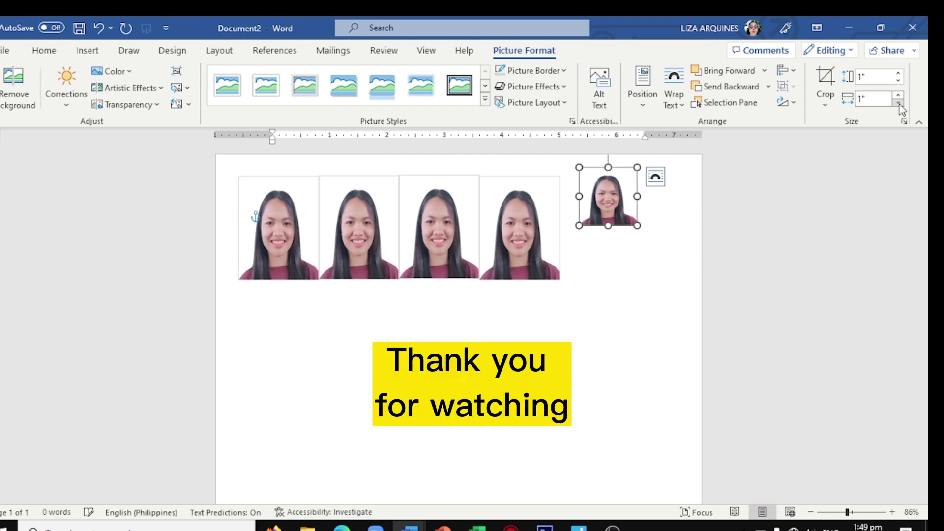
pyautogui.moveTo(617, 197)
pyautogui.mouseDown()
pyautogui.moveTo(599, 205)
pyautogui.moveTo(624, 271)
pyautogui.moveTo(590, 255)
pyautogui.mouseUp()
pyautogui.click(543, 318)
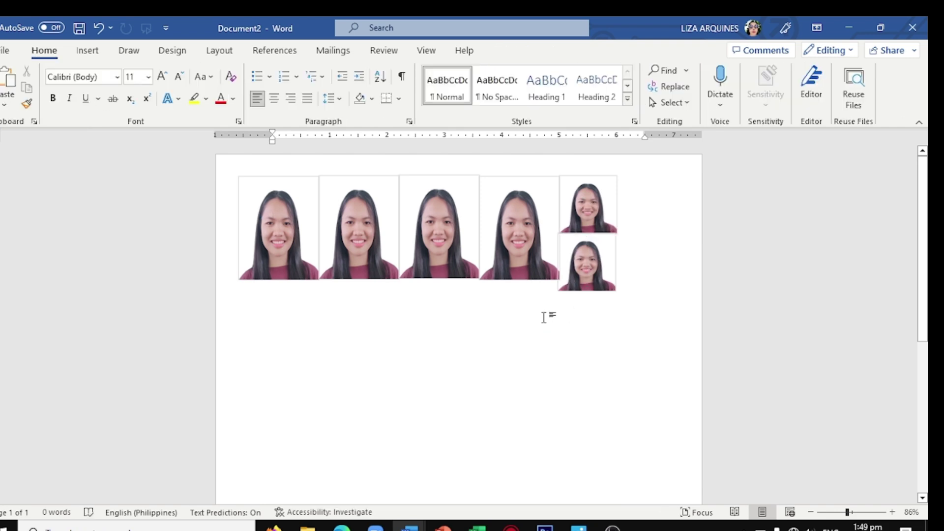